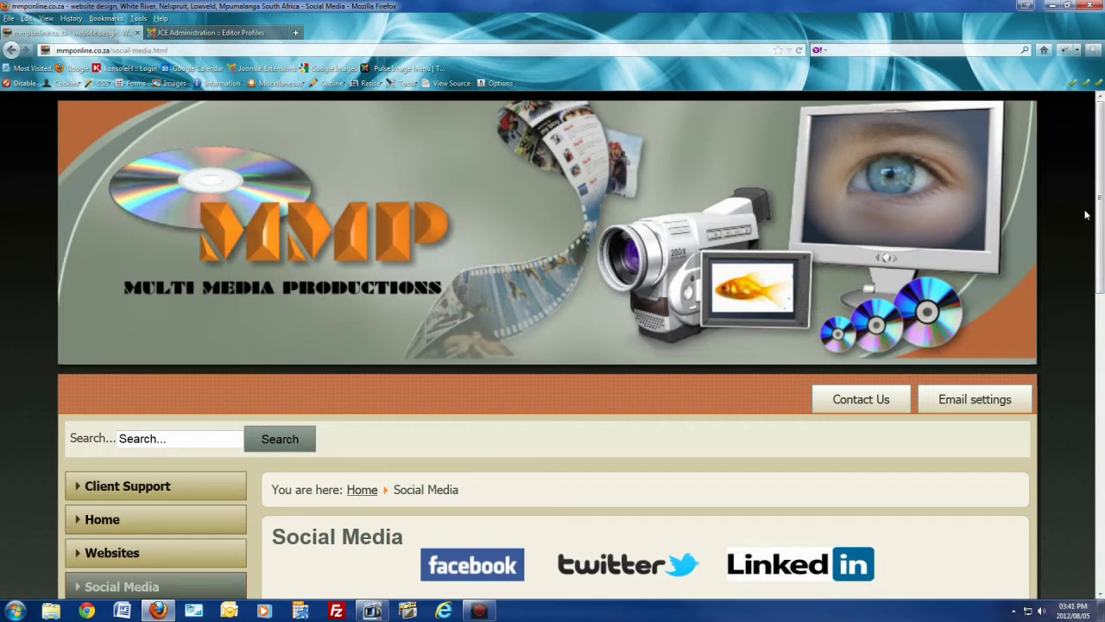
Scroll to the Social Media page footer and follow the Admin Login link to the login page
drag(1101, 179, 1100, 471)
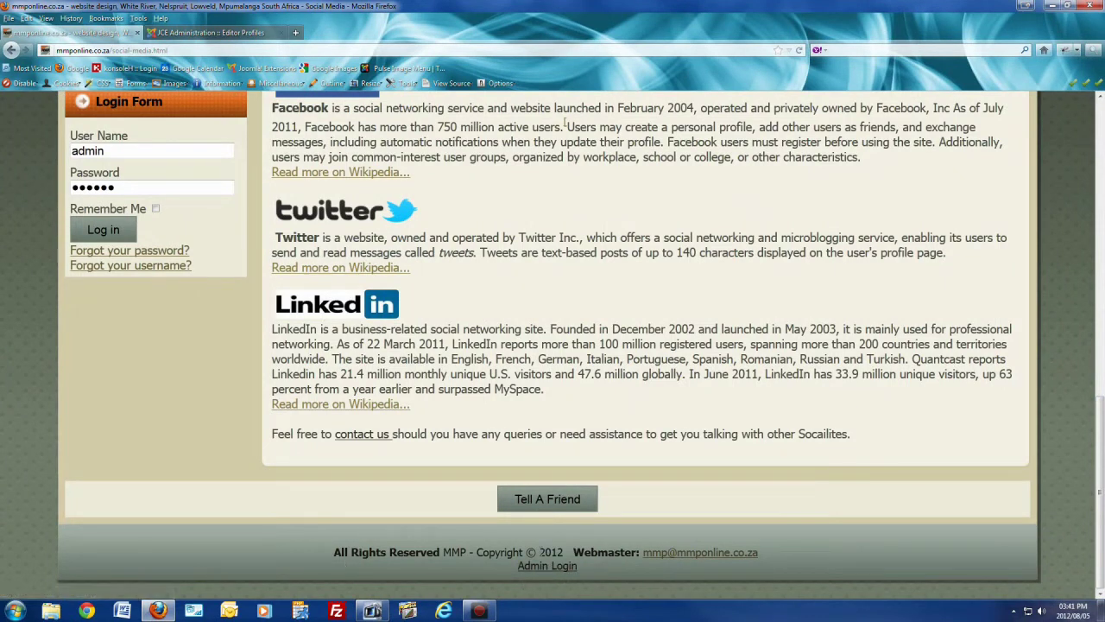
click(536, 568)
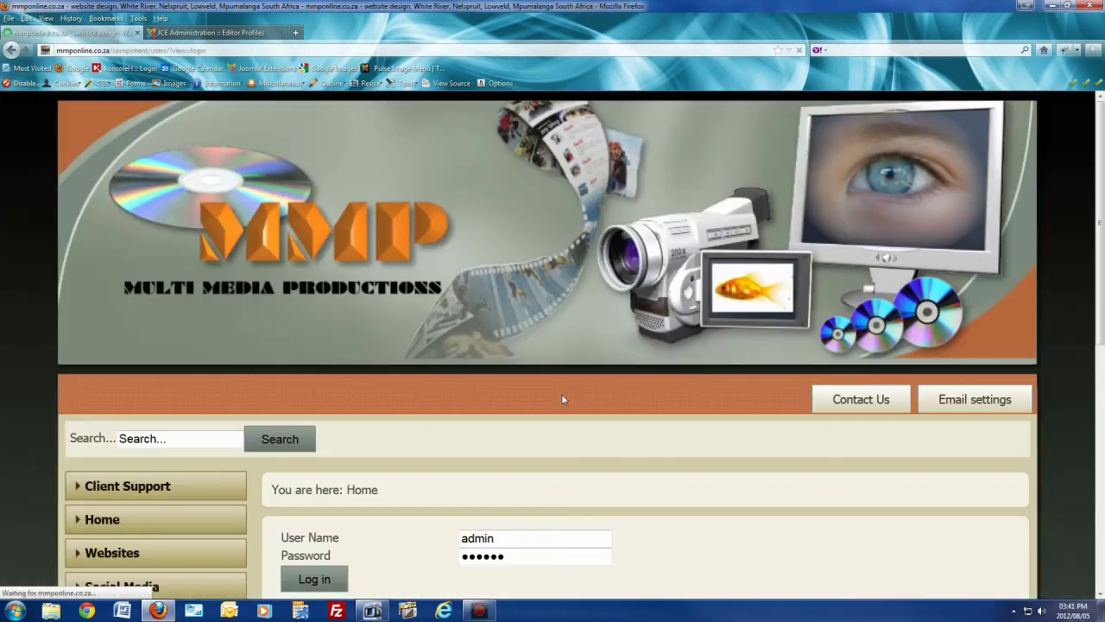
Log in with the prefilled administrator credentials and return to the Social Media page
click(316, 580)
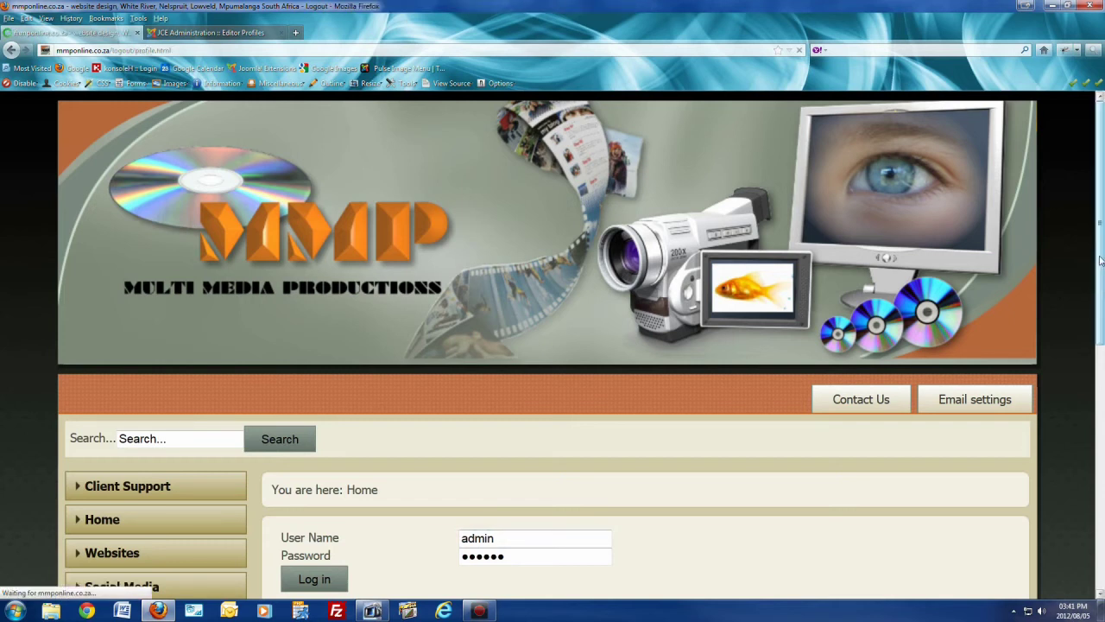
drag(1100, 260, 1090, 400)
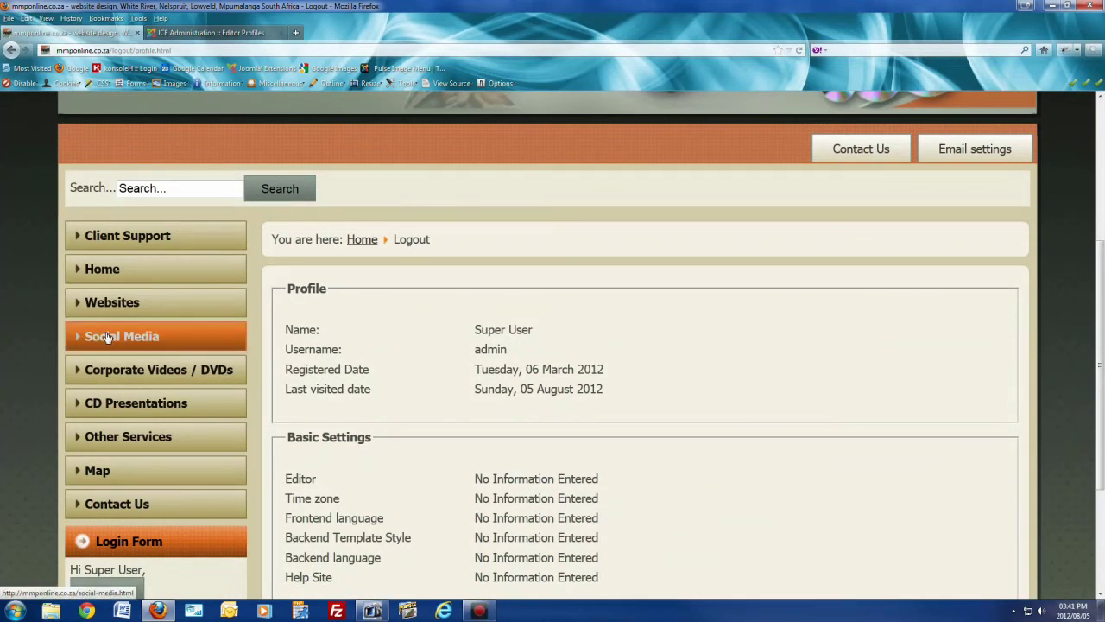
click(104, 336)
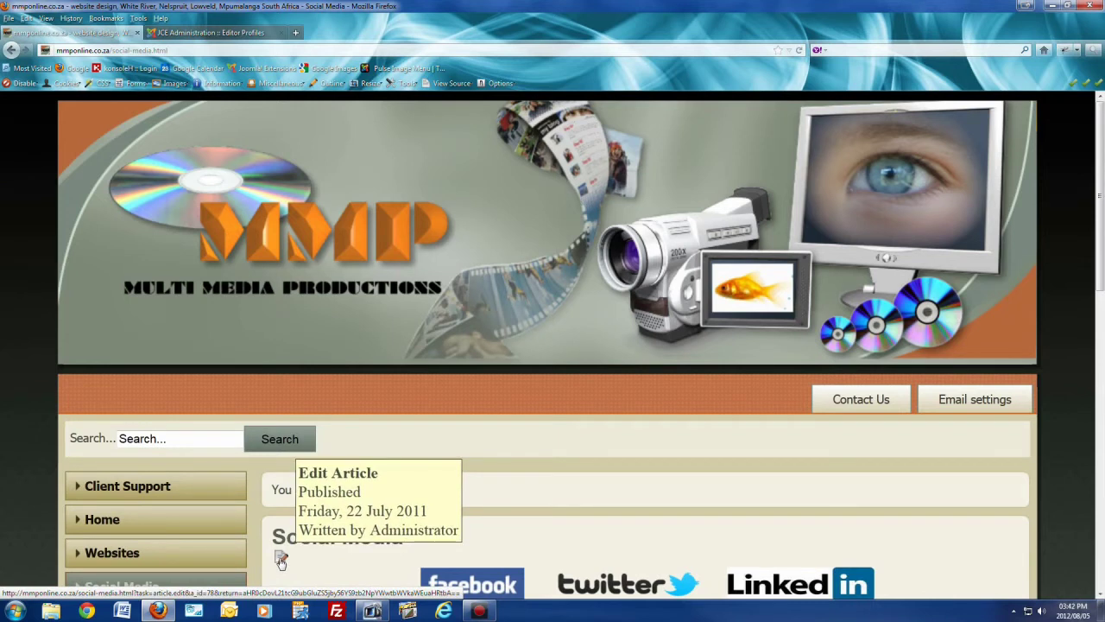
Open the Social Media article's front-end editor via its Edit Article icon
click(280, 561)
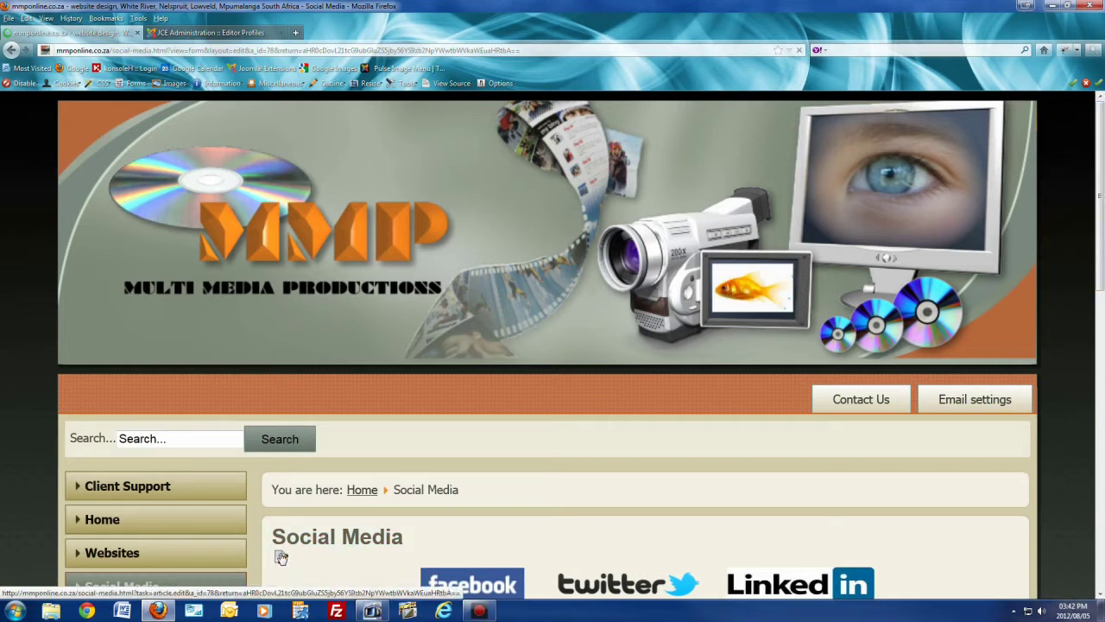
click(280, 557)
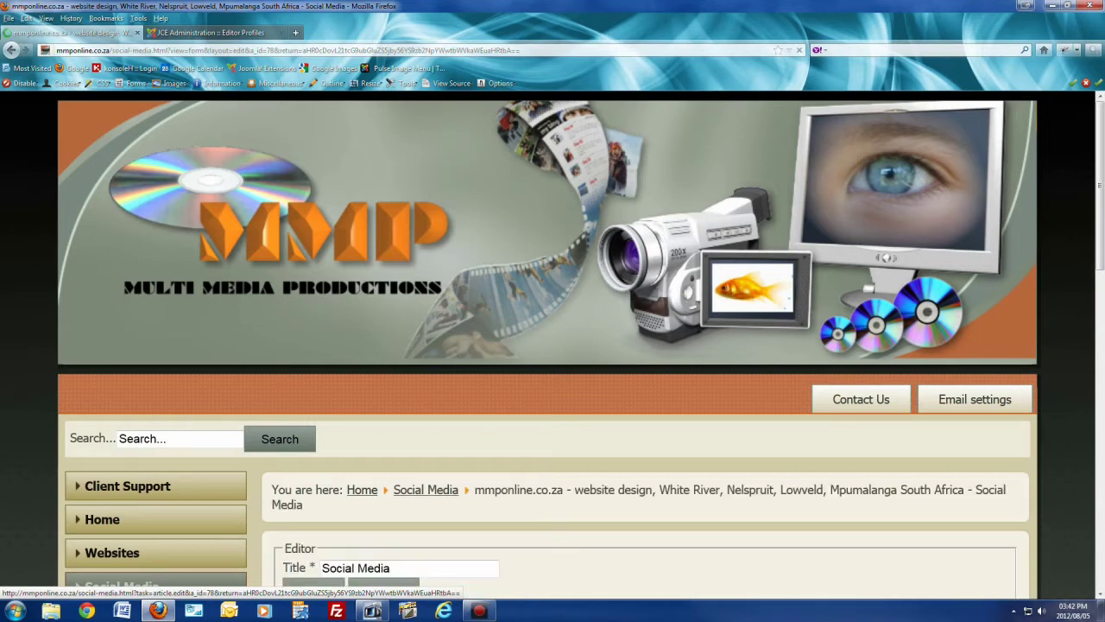
Bold 'Facebook, Twitter and LinkedIn' in the intro paragraph and save the article
scroll(1102, 220, down, 8)
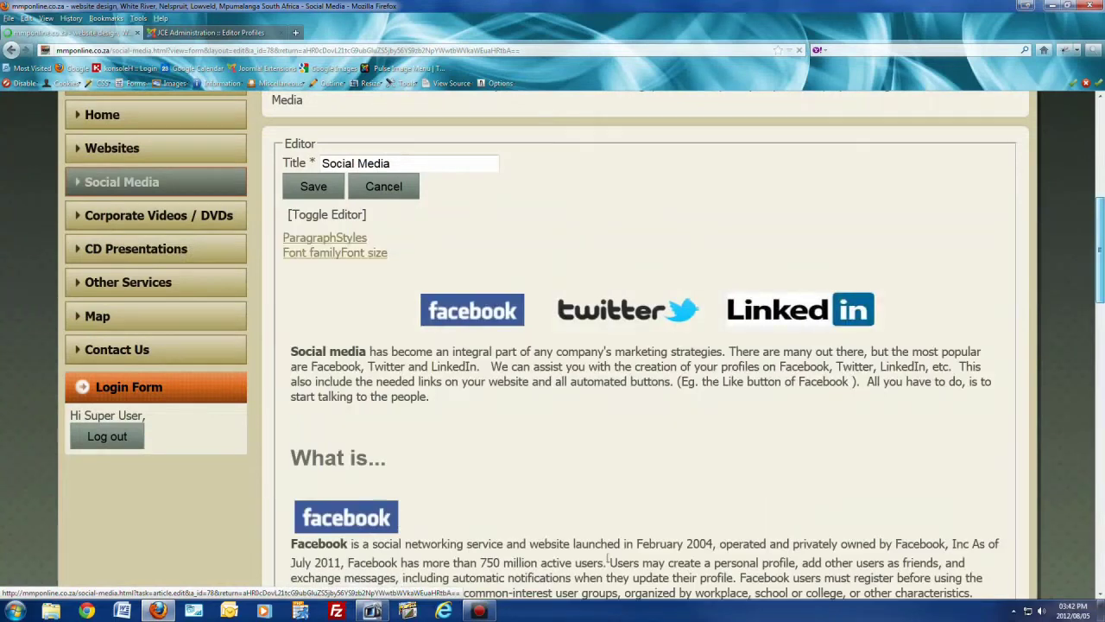
scroll(683, 449, down, 4)
scroll(682, 449, up, 3)
scroll(682, 449, up, 3)
scroll(752, 357, down, 2)
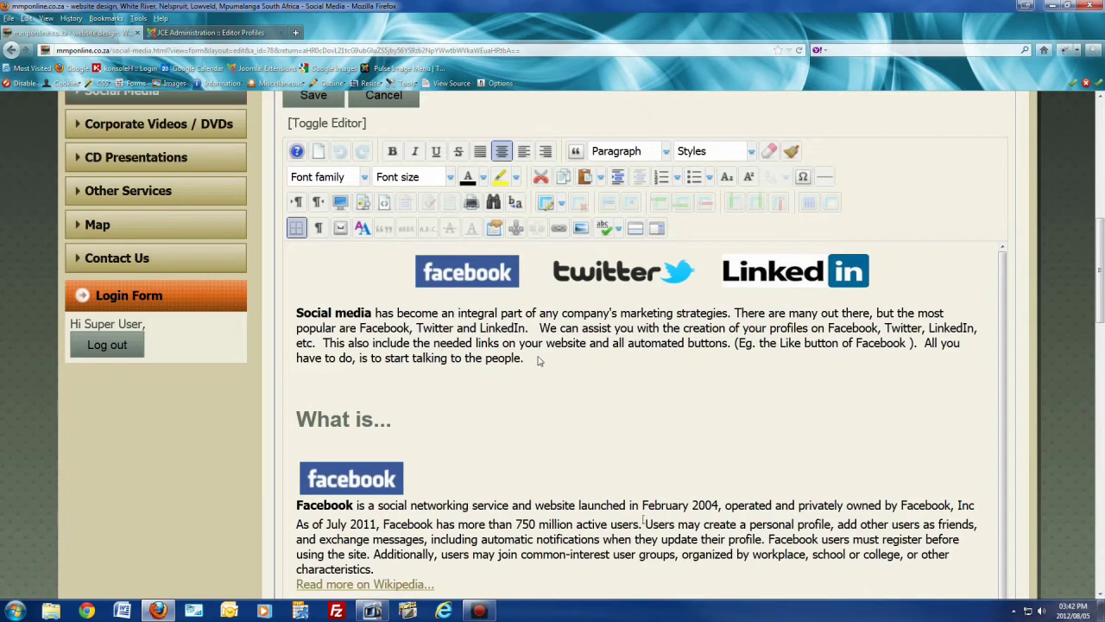
drag(361, 329, 525, 329)
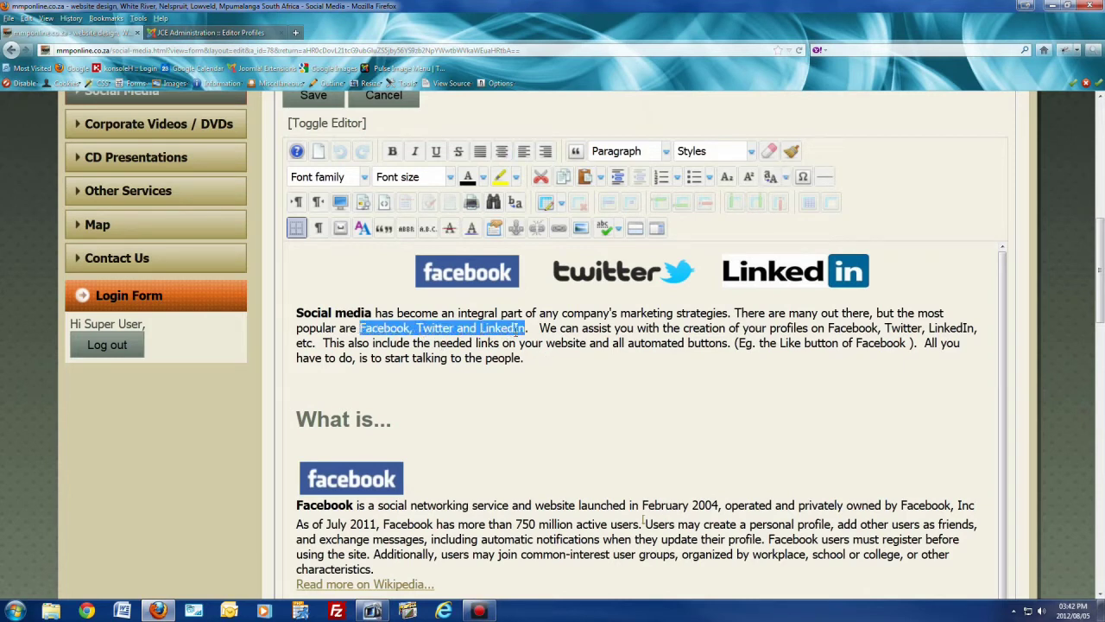
click(392, 152)
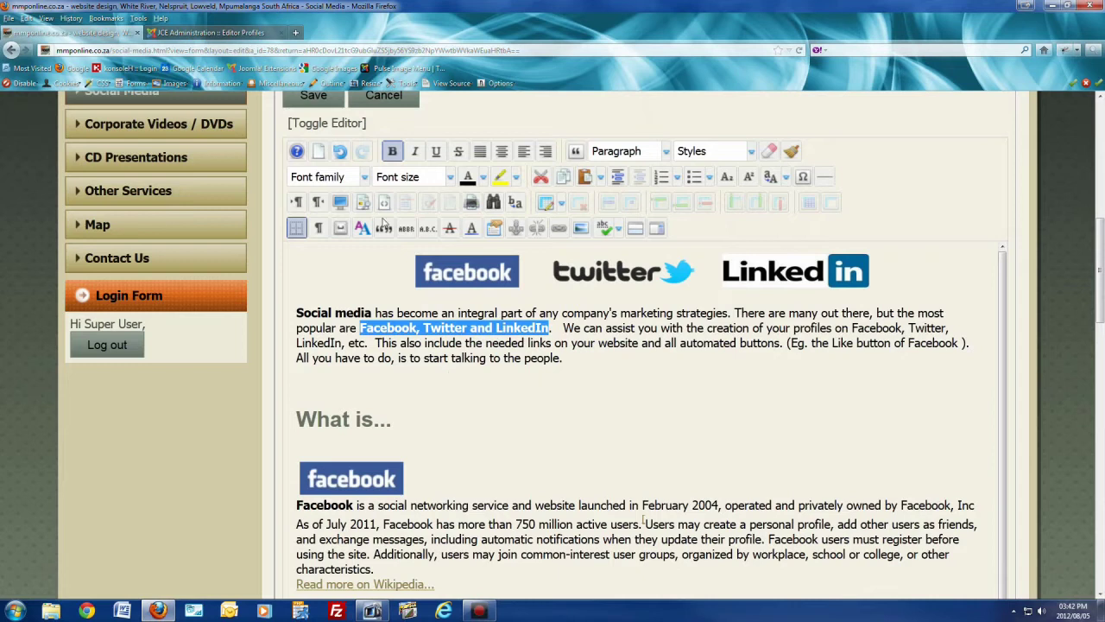
click(316, 102)
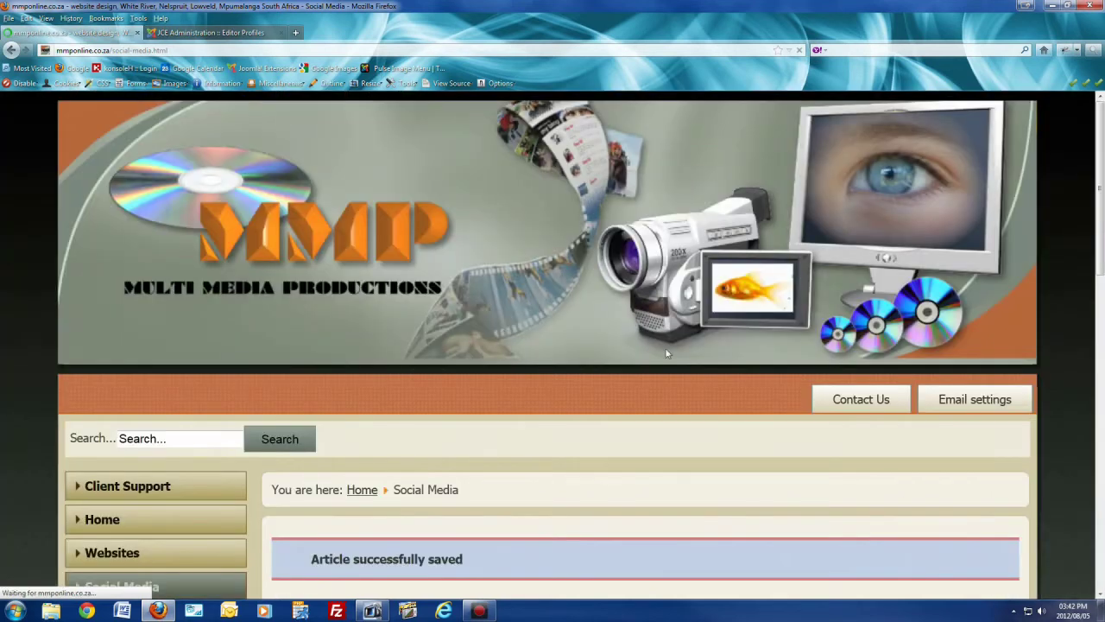
Review the bolded names on the saved article, then reopen it for editing
scroll(1102, 205, down, 5)
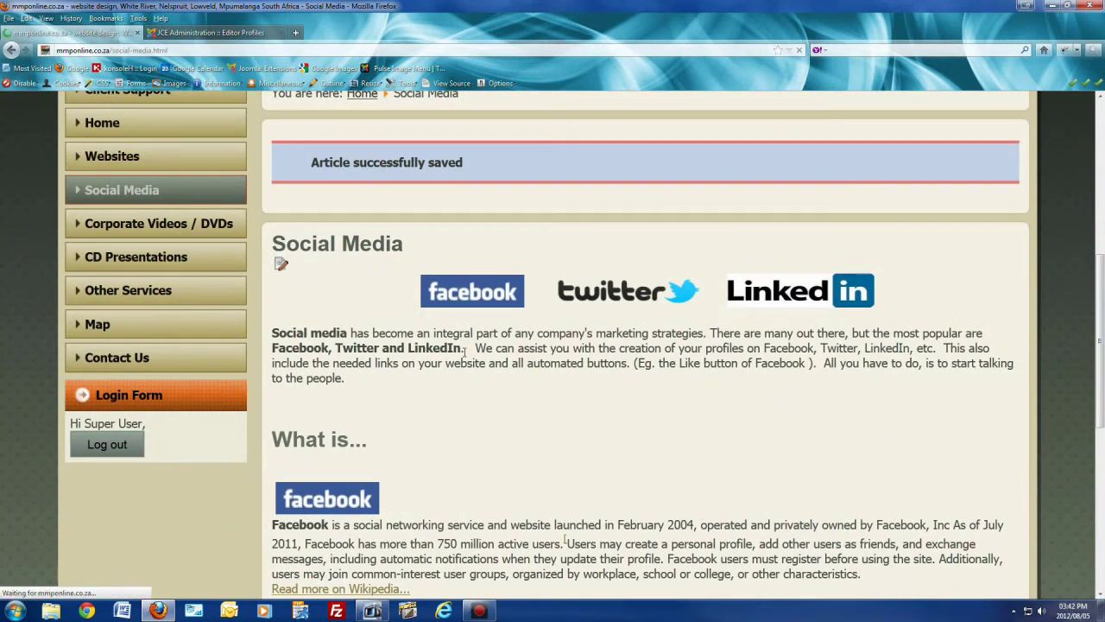
click(282, 266)
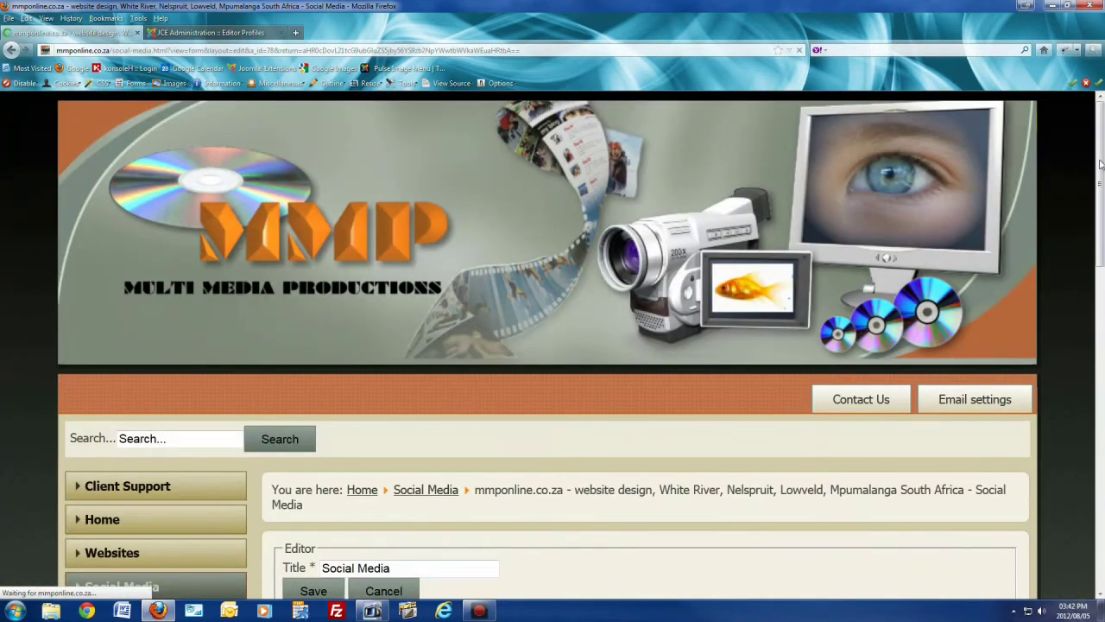
Place the caret at the very start of the intro paragraph, before 'Social media'
scroll(609, 435, down, 5)
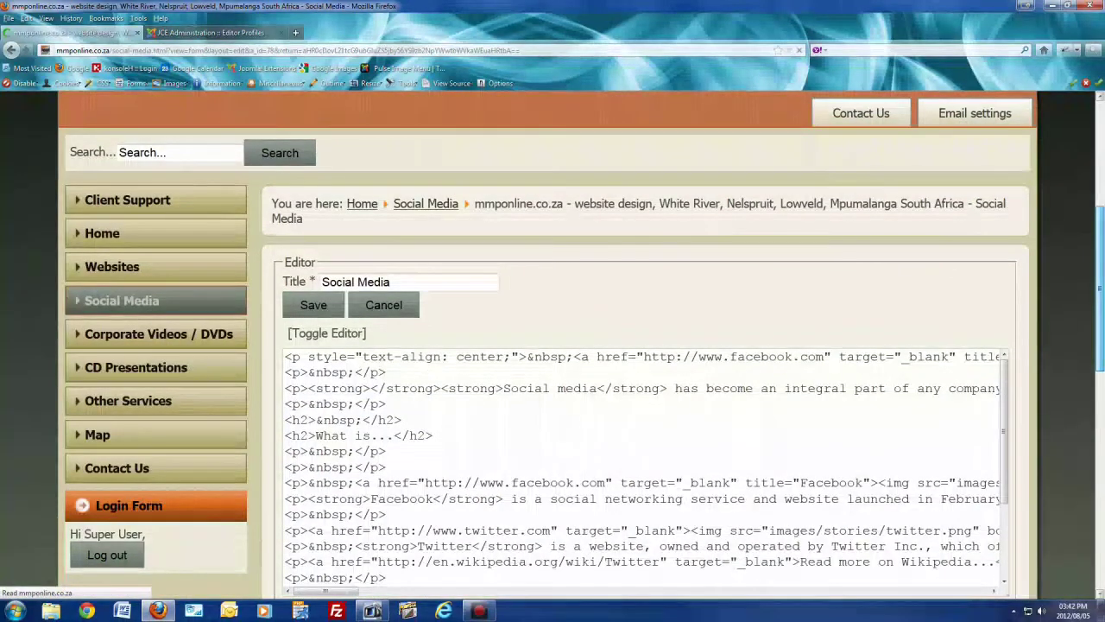
scroll(609, 435, down, 4)
scroll(464, 345, up, 2)
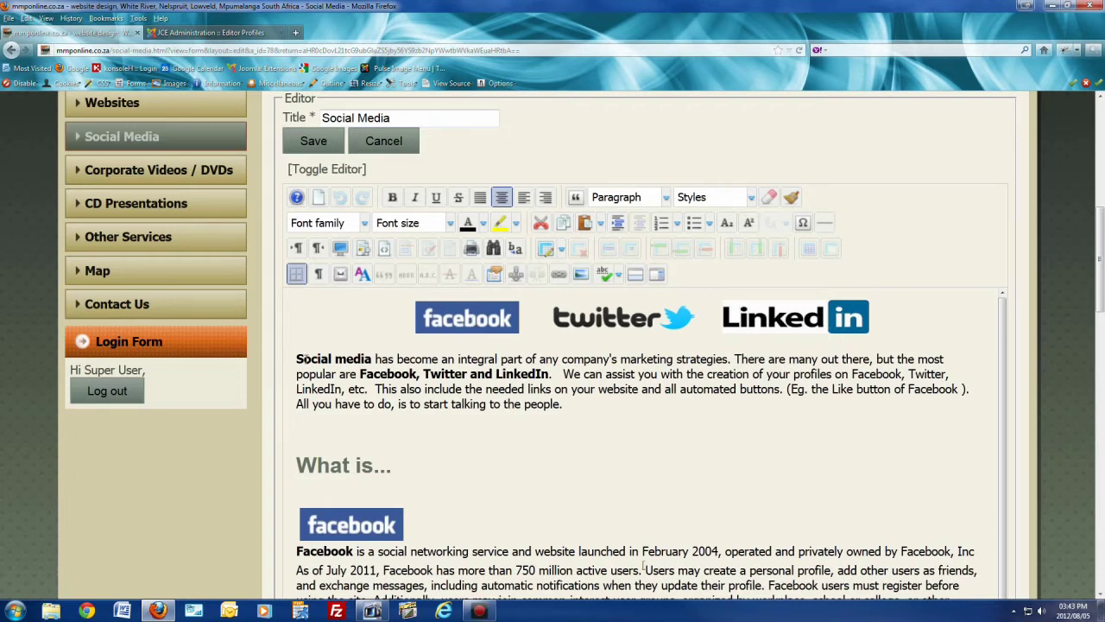
click(417, 376)
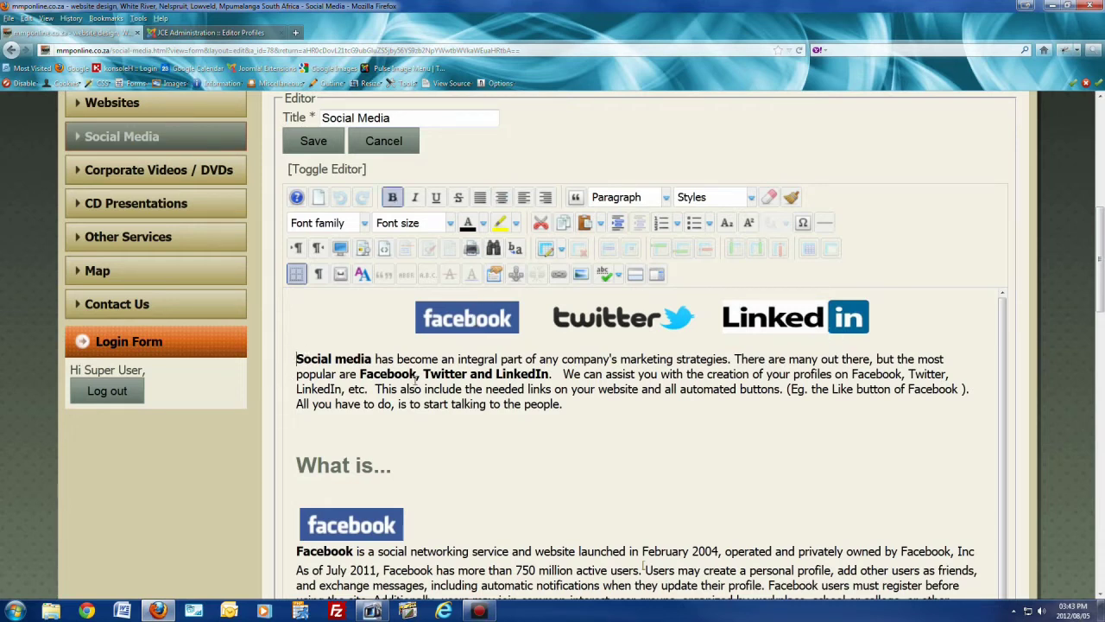
key(ctrl+Home)
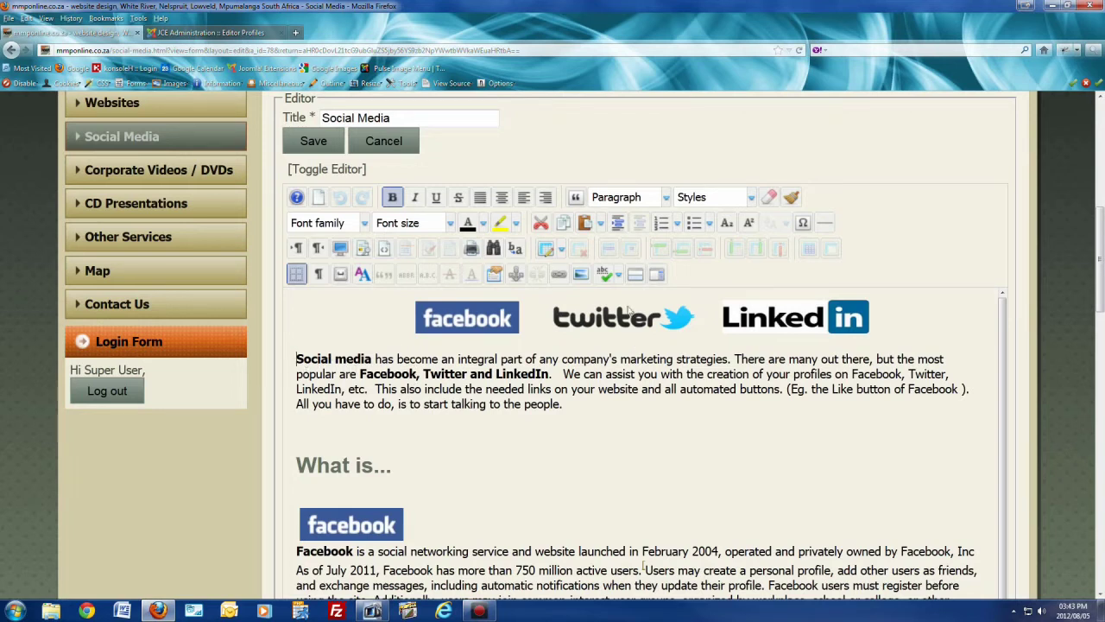
Open the JCE Image Manager and browse the Root folder's file list
click(580, 274)
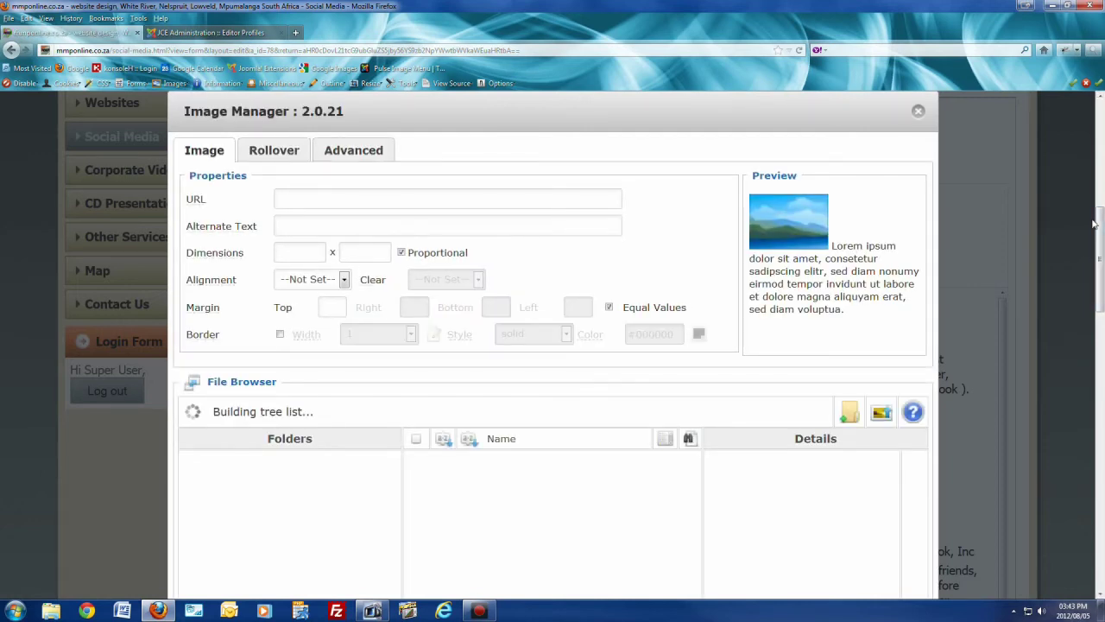
scroll(1102, 248, down, 2)
scroll(1102, 248, down, 5)
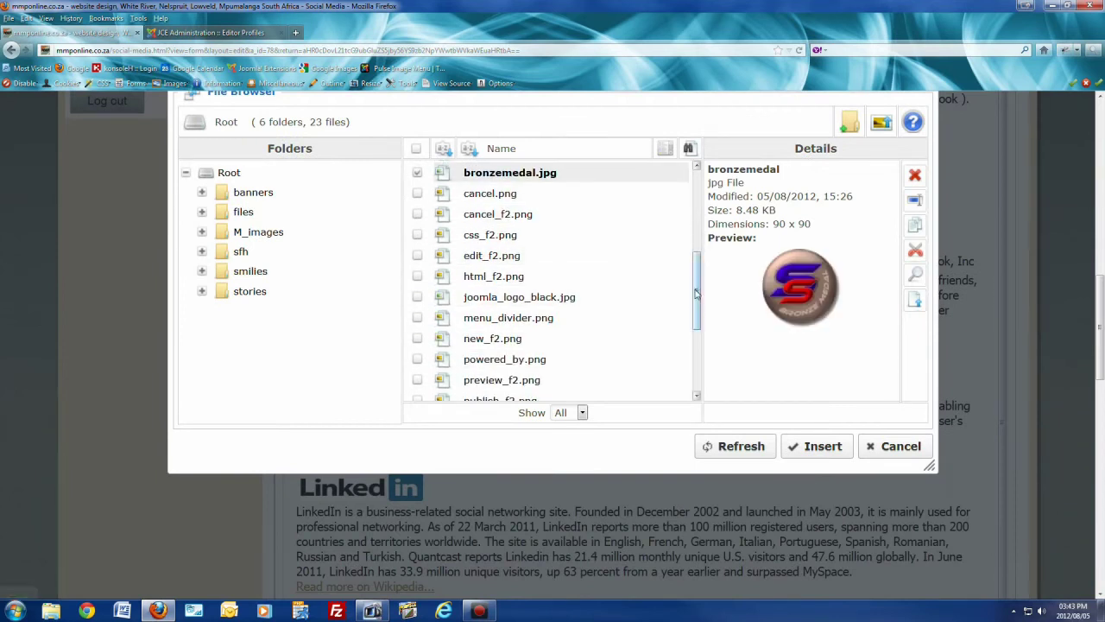
scroll(687, 190, up, 3)
scroll(686, 190, up, 2)
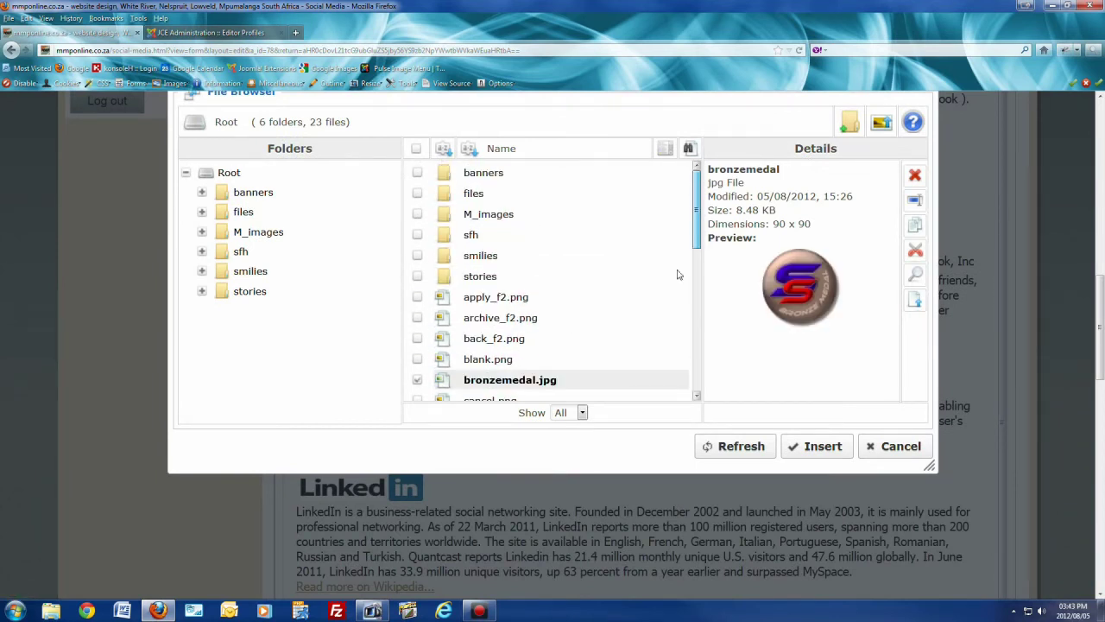
scroll(681, 322, down, 7)
scroll(684, 274, up, 9)
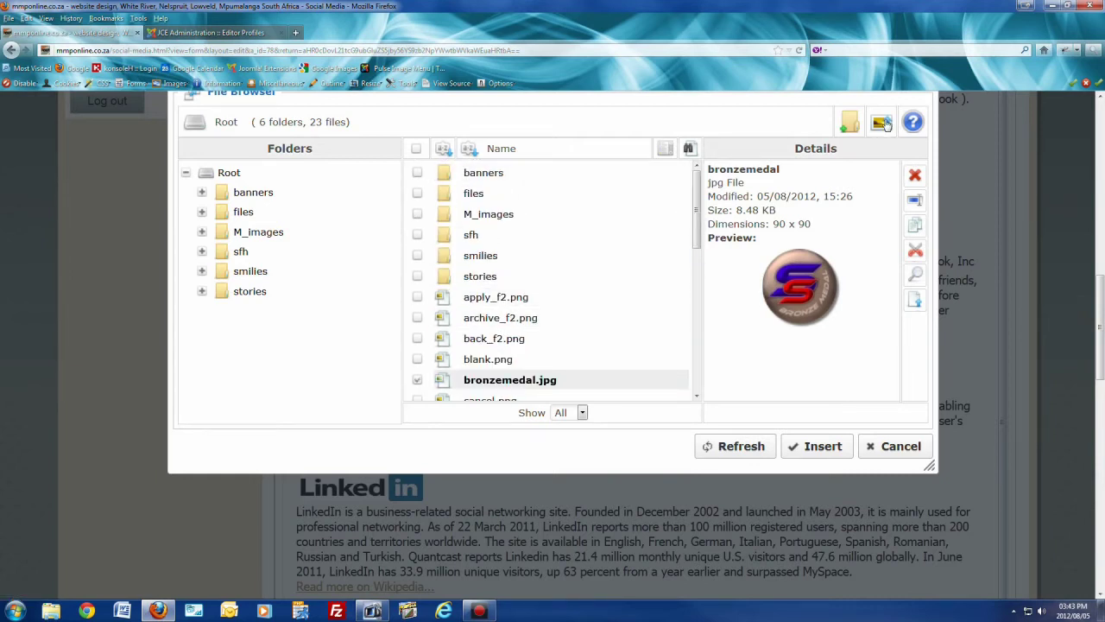
Pick bronzemedal.jpg from the Documents library as the file to upload
click(883, 124)
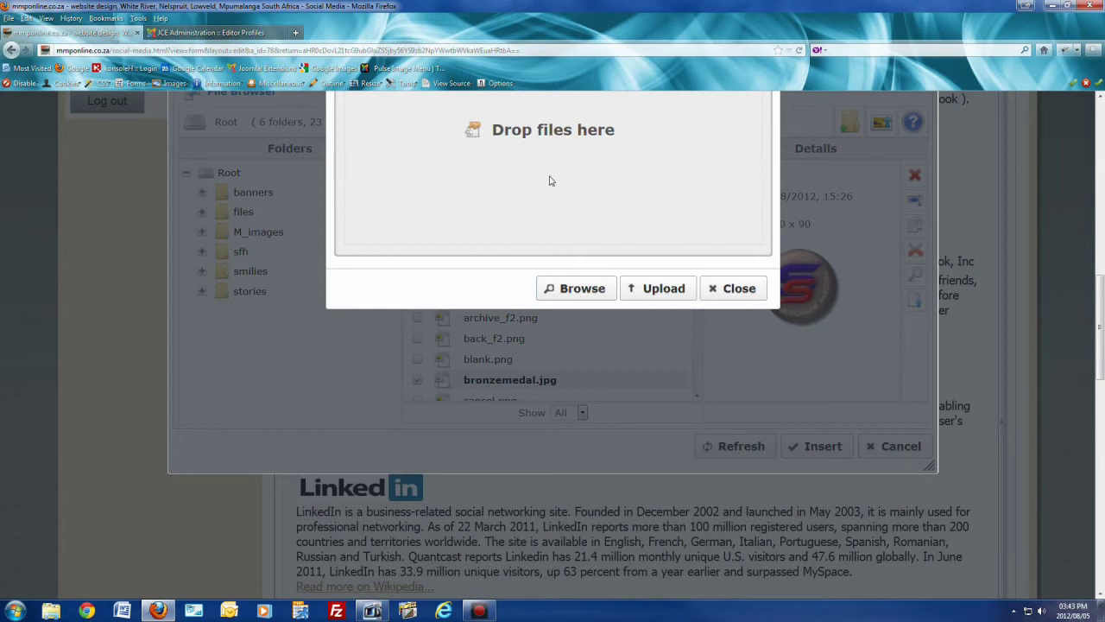
click(582, 290)
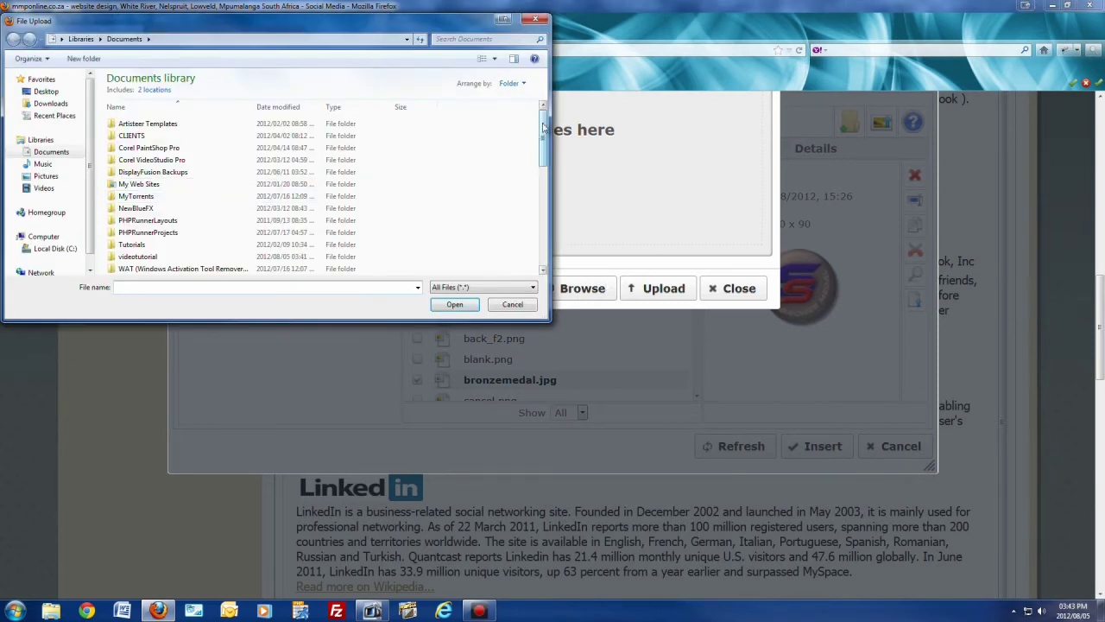
drag(544, 129, 535, 205)
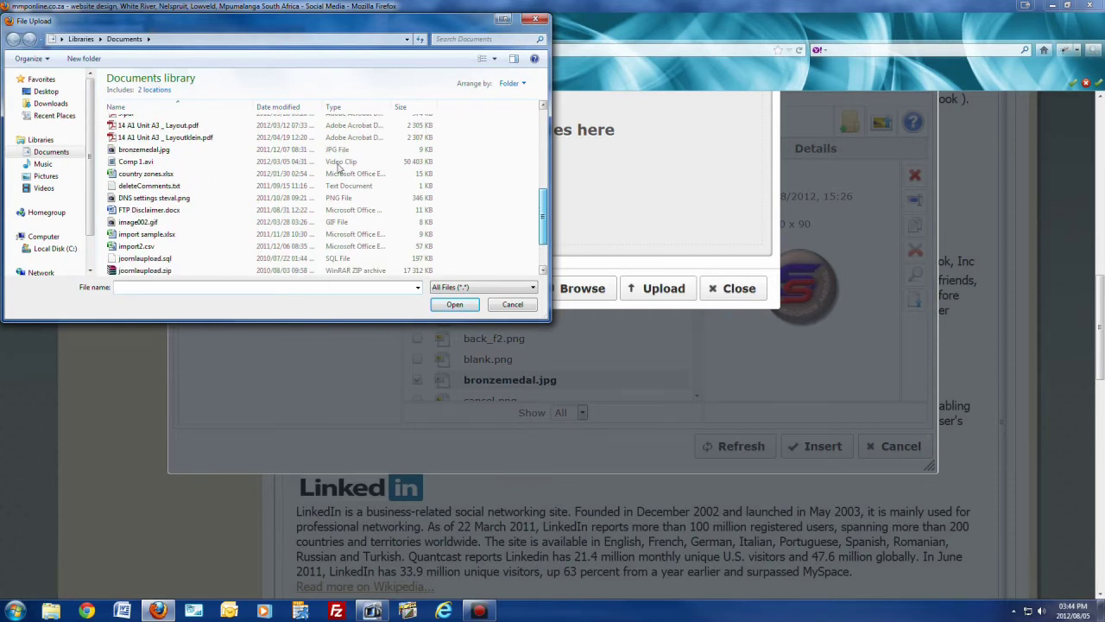
click(129, 152)
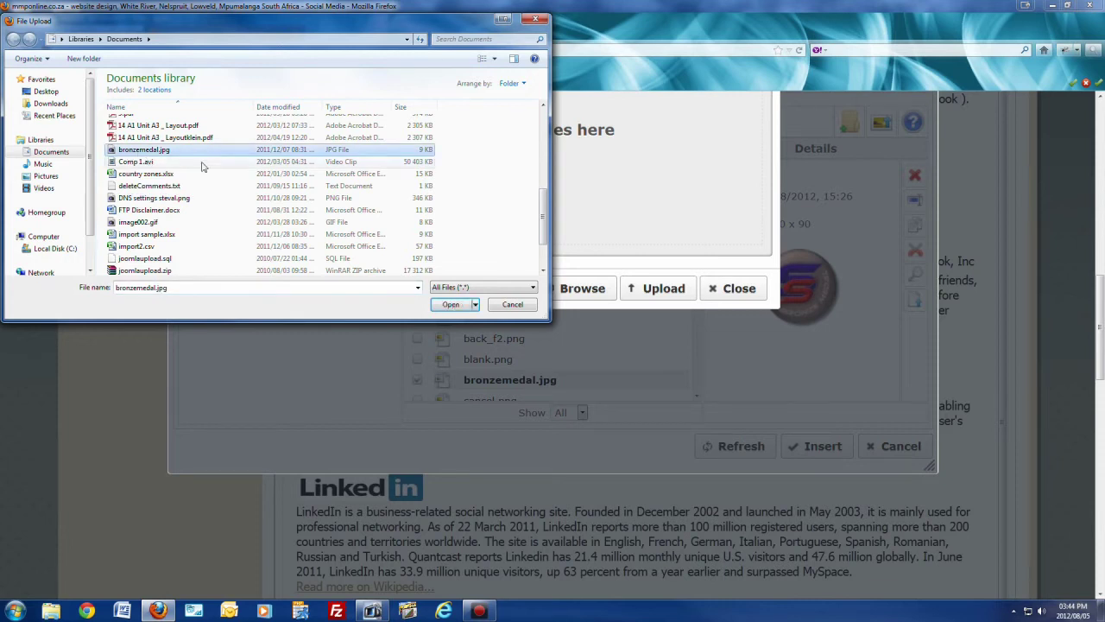
click(448, 305)
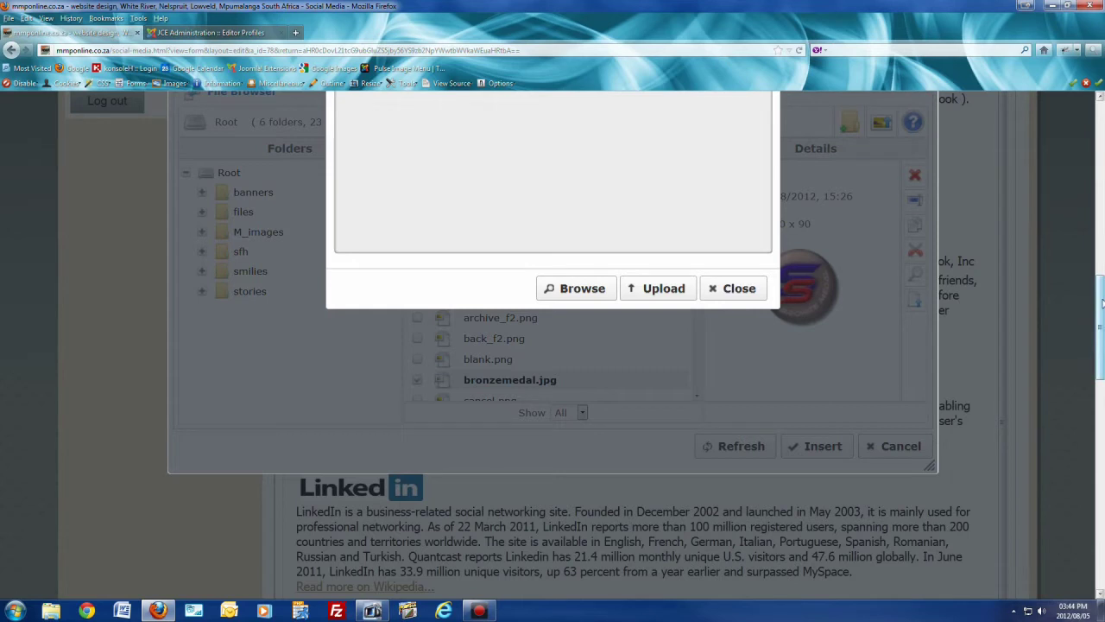
Upload bronzemedal.jpg into the Root folder and locate it in the file listing
scroll(1099, 298, up, 6)
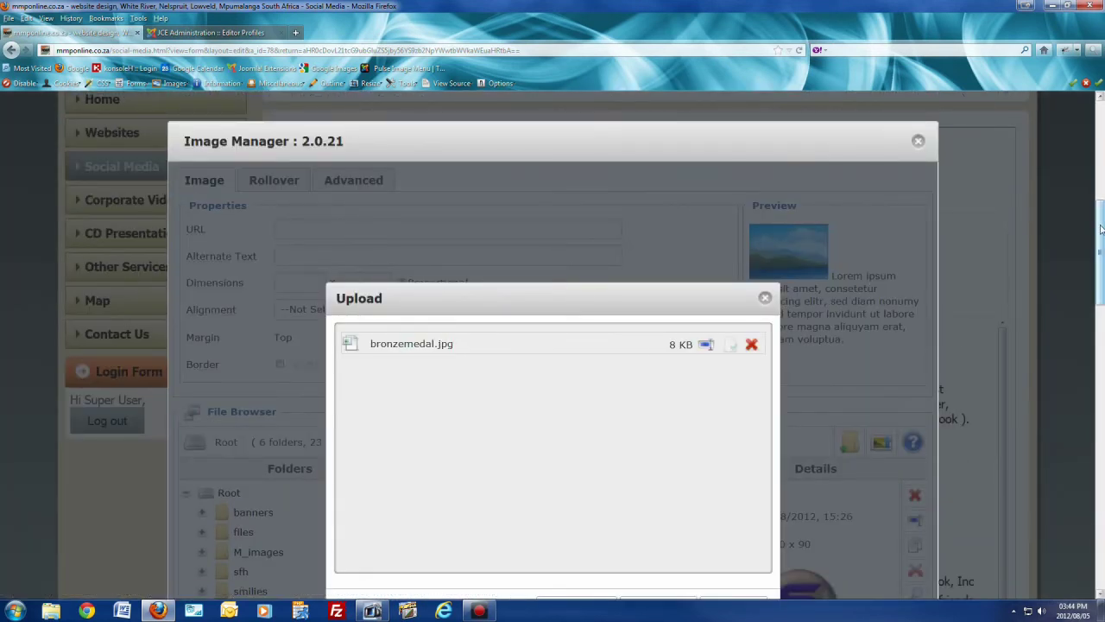
scroll(1094, 259, down, 3)
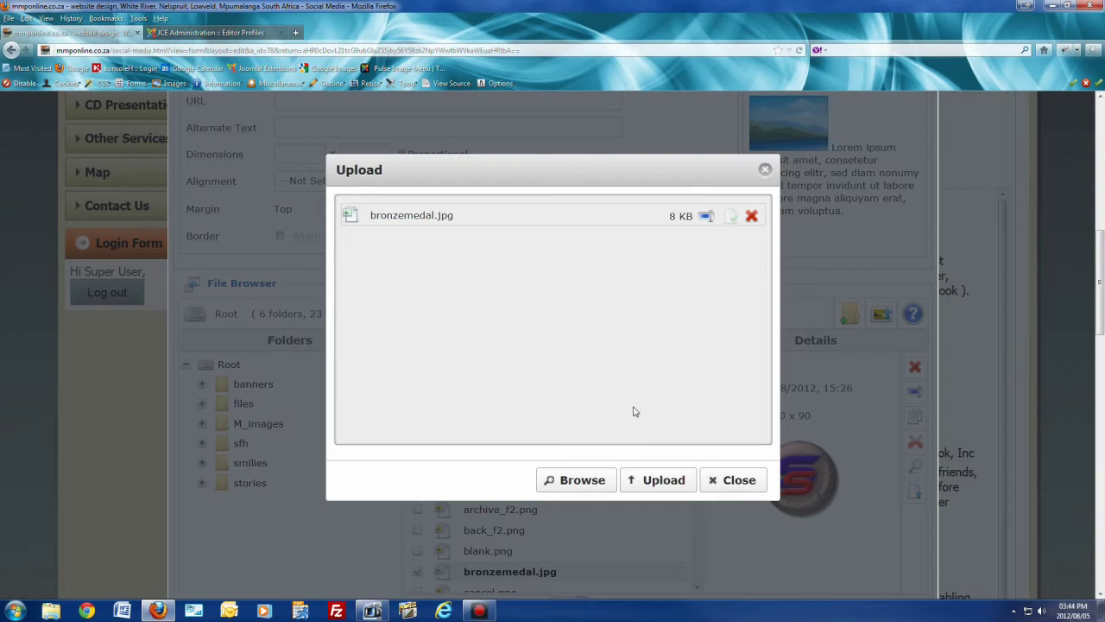
click(649, 486)
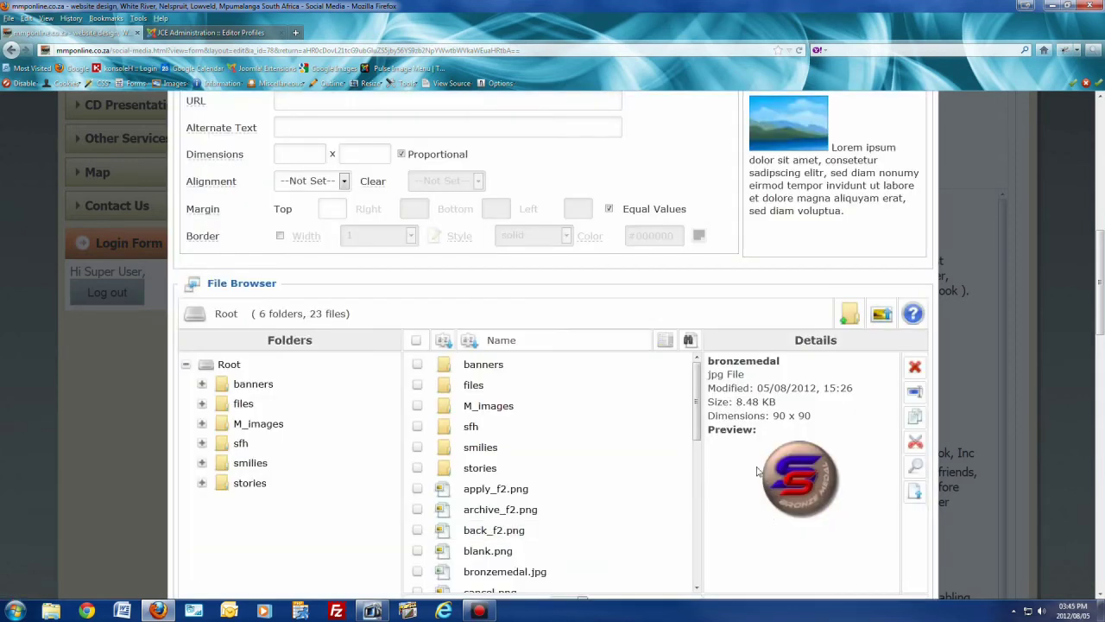
mouse_move(697, 399)
mouse_down()
mouse_move(693, 548)
mouse_move(684, 385)
mouse_up()
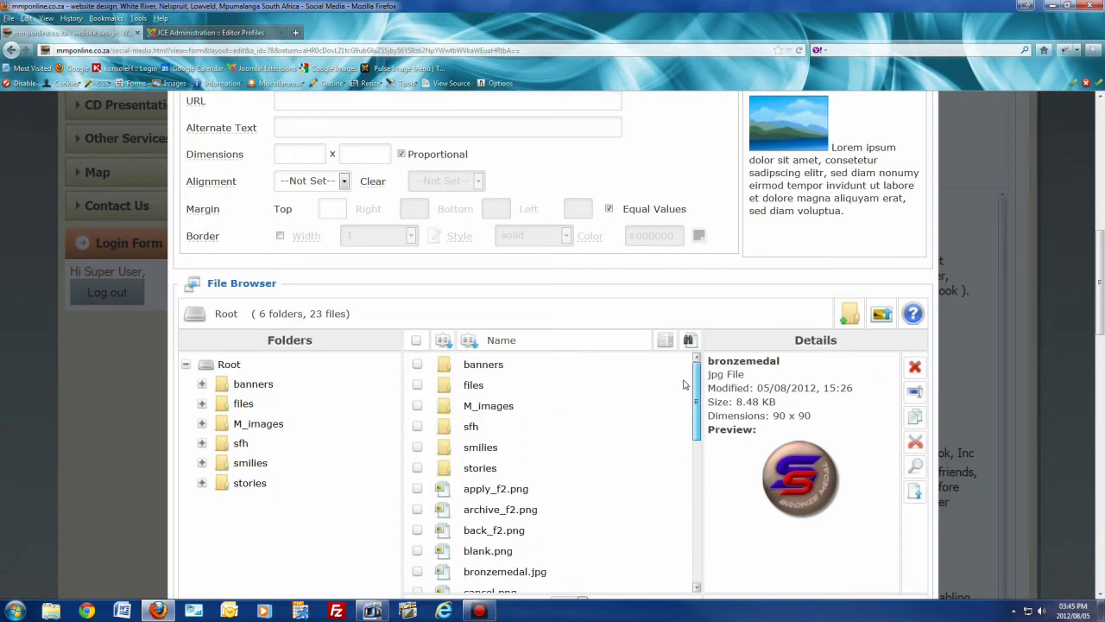
scroll(687, 436, down, 3)
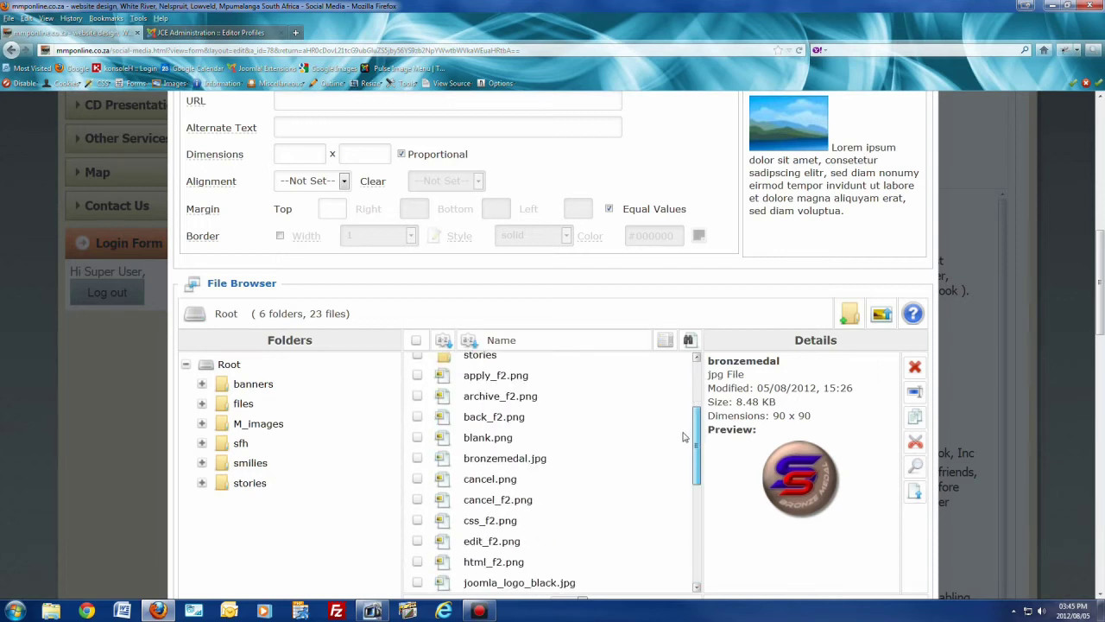
Select bronzemedal.jpg and, after trying Right and Not Set, set its alignment to Left
click(484, 462)
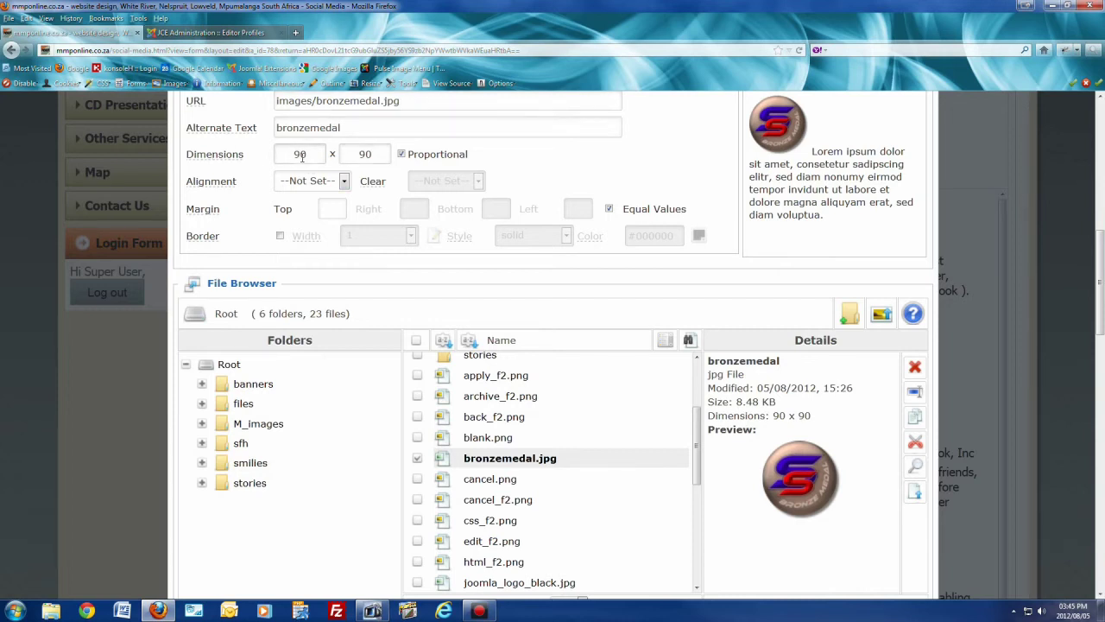
click(345, 182)
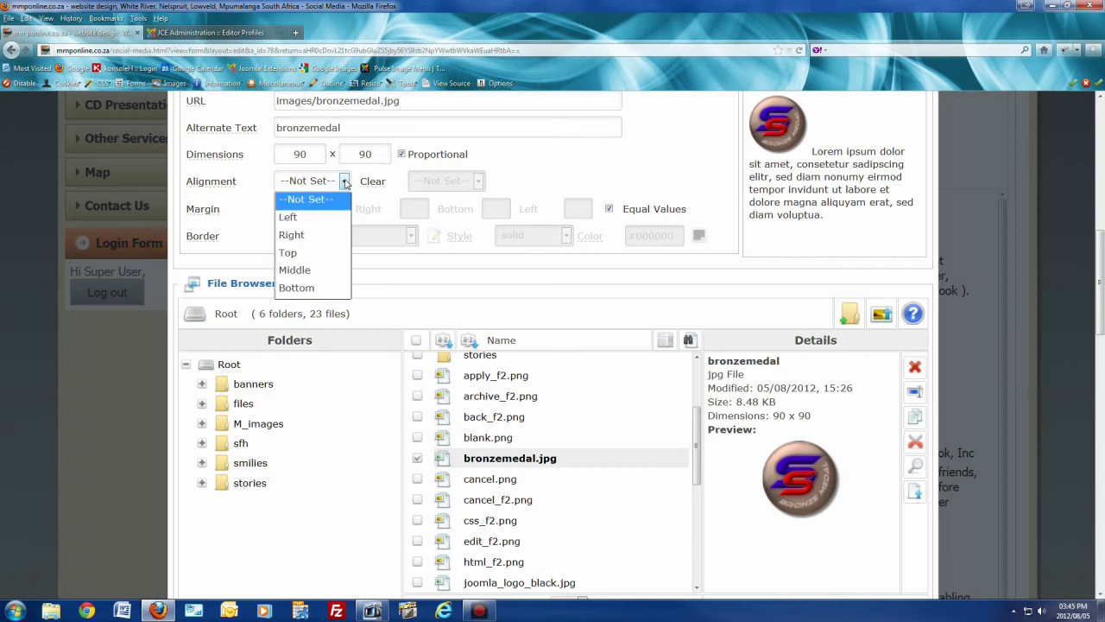
click(291, 218)
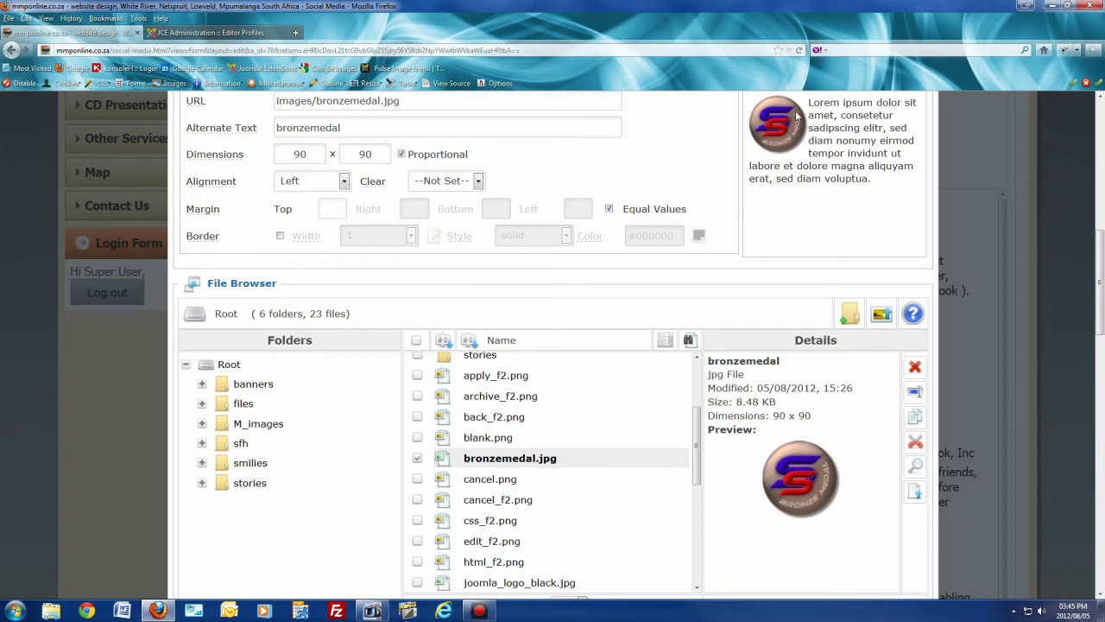
click(344, 181)
click(300, 237)
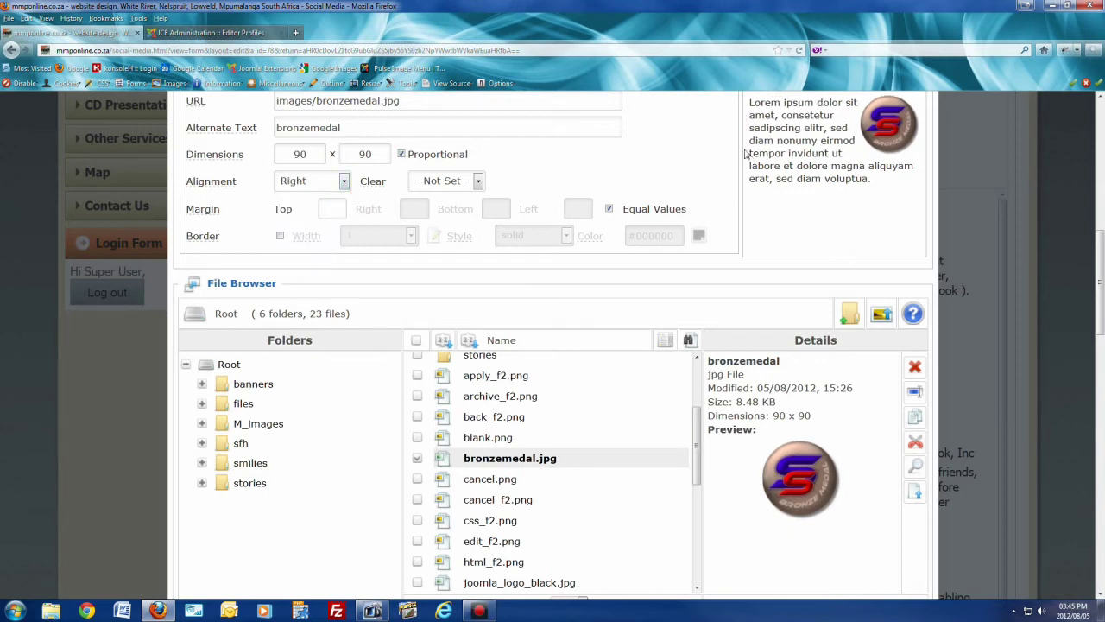
click(345, 181)
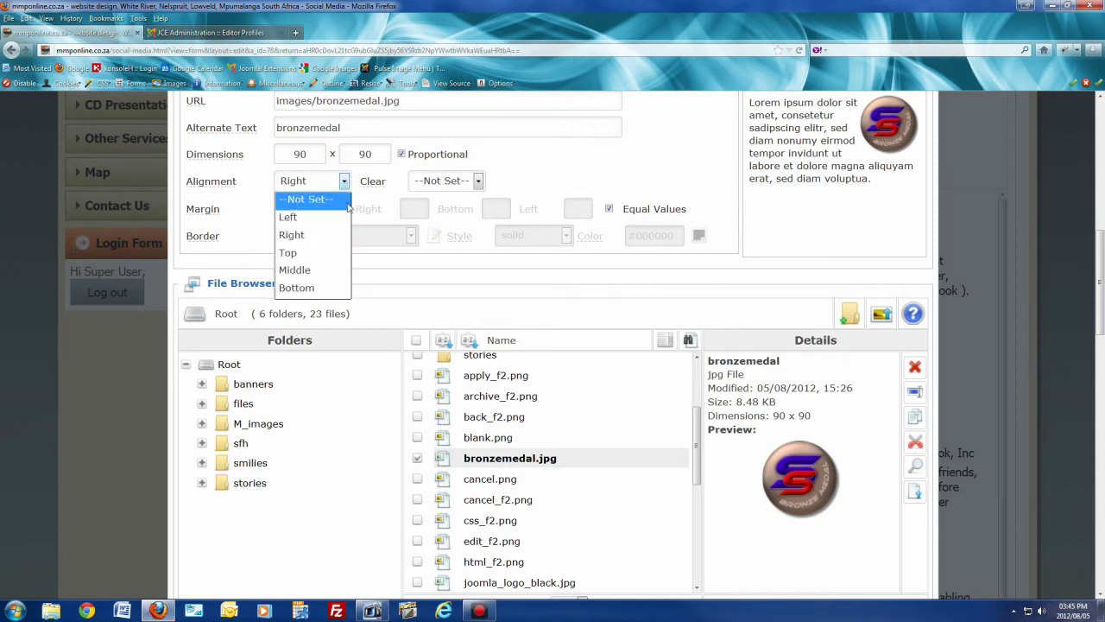
click(298, 199)
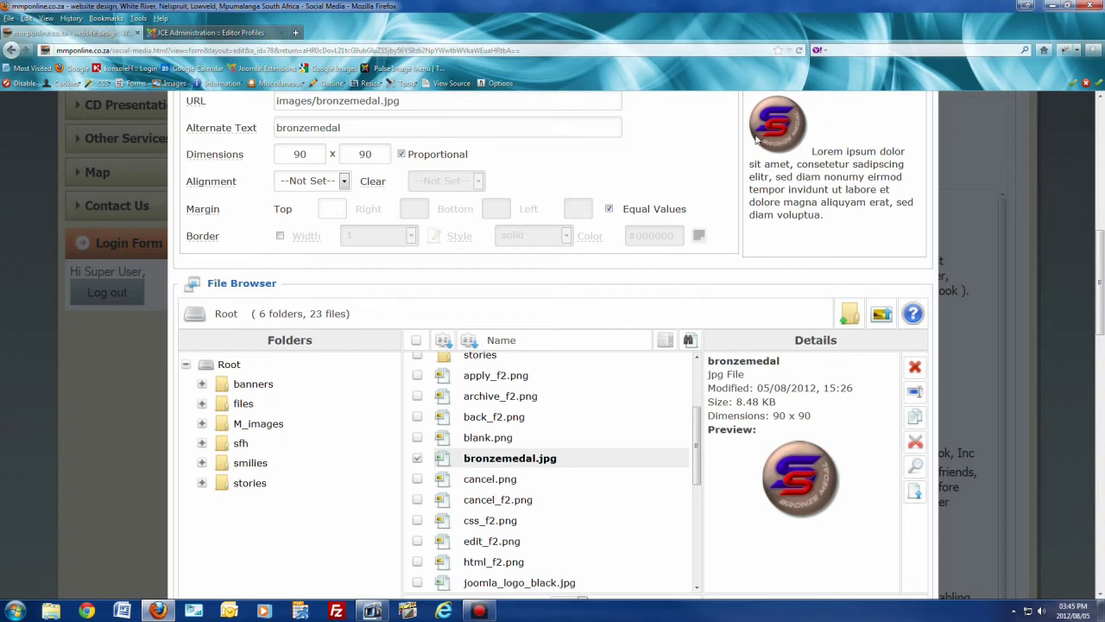
click(345, 181)
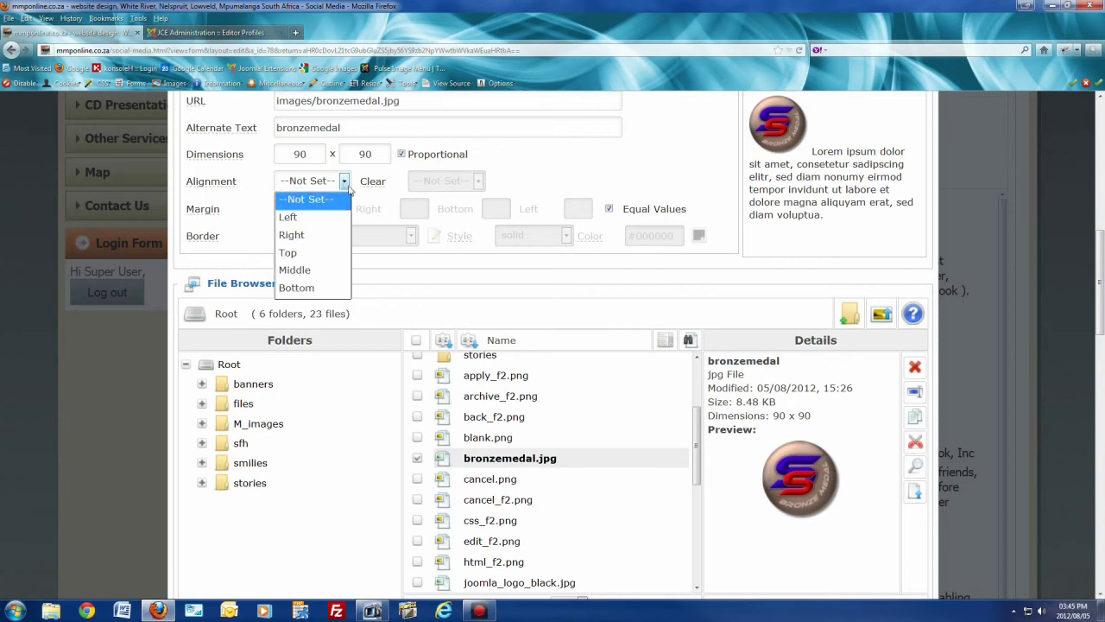
click(346, 182)
click(345, 181)
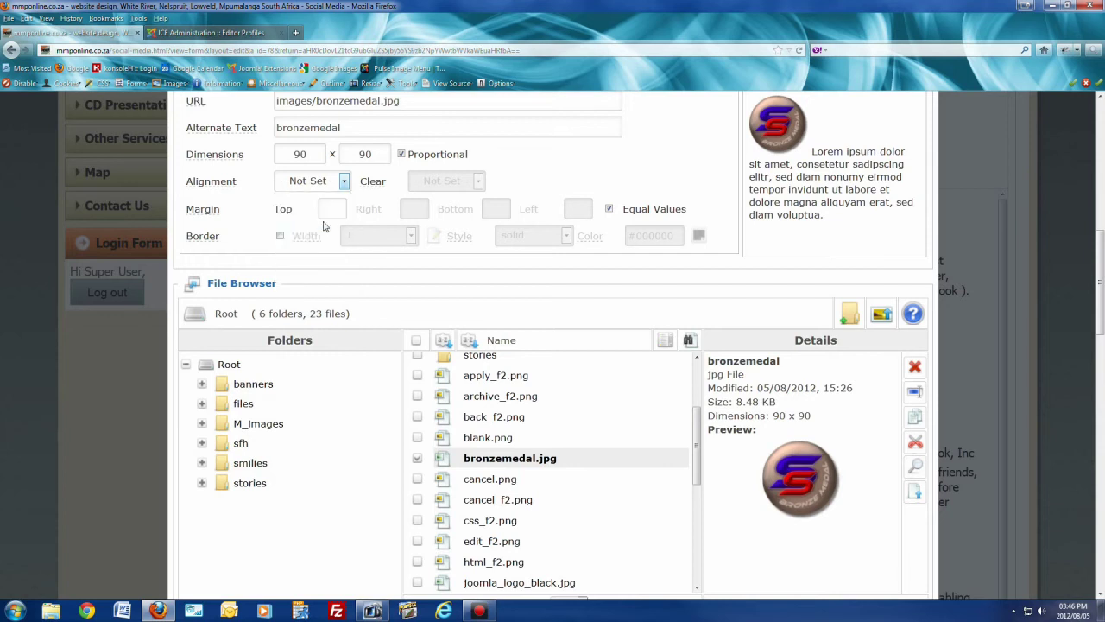
click(291, 218)
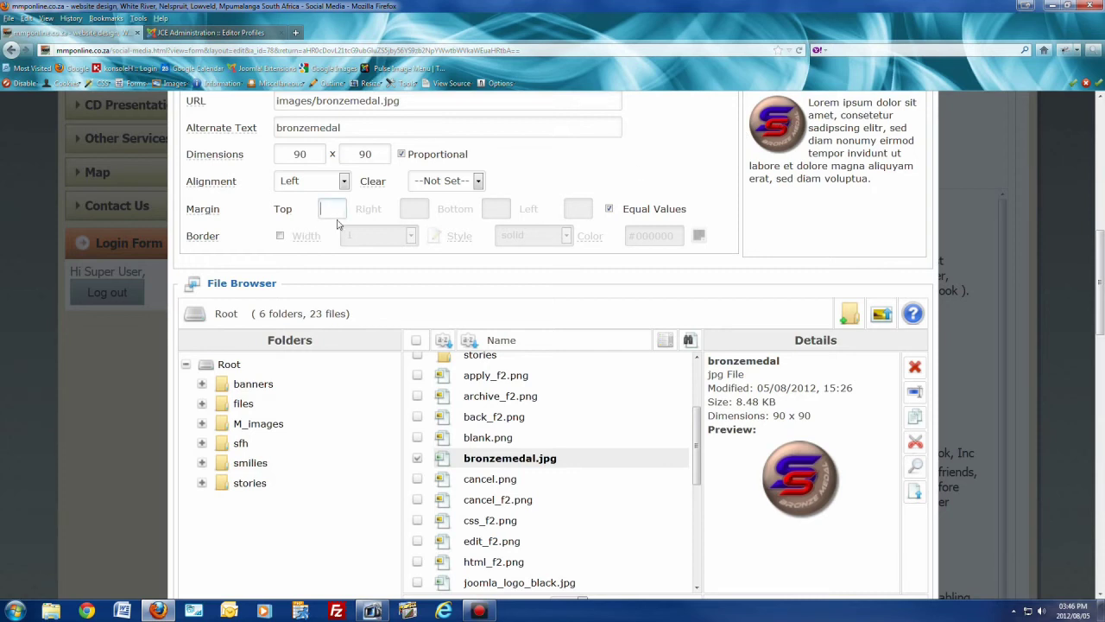
Set a 10 margin on every side, turn off Equal Values, and select the 'bronzemedal' alt text
text(10)
click(354, 154)
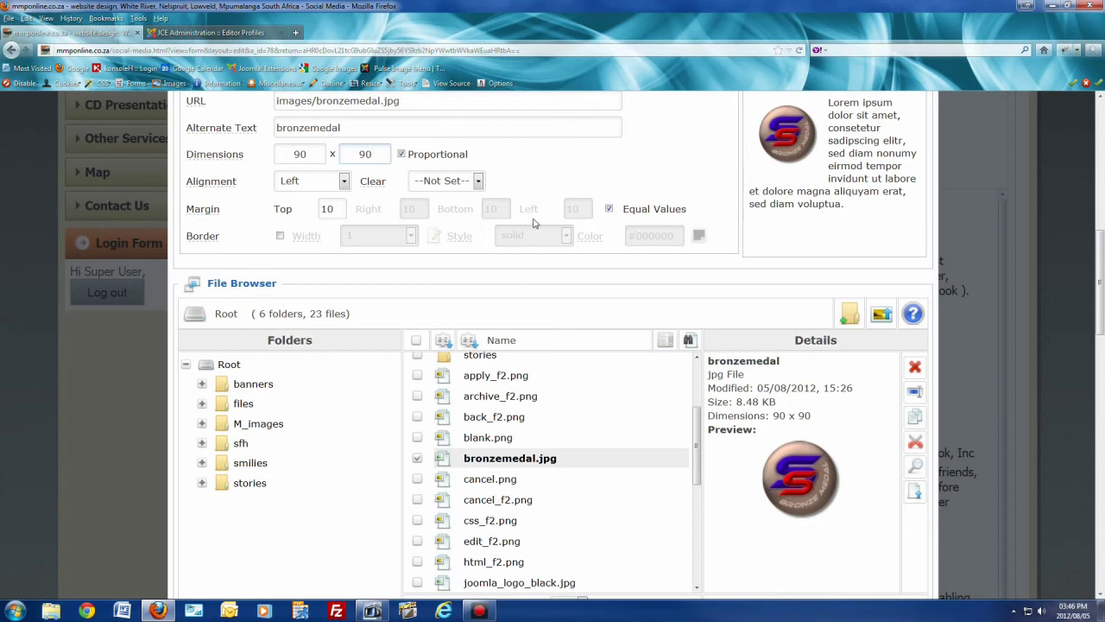
click(609, 209)
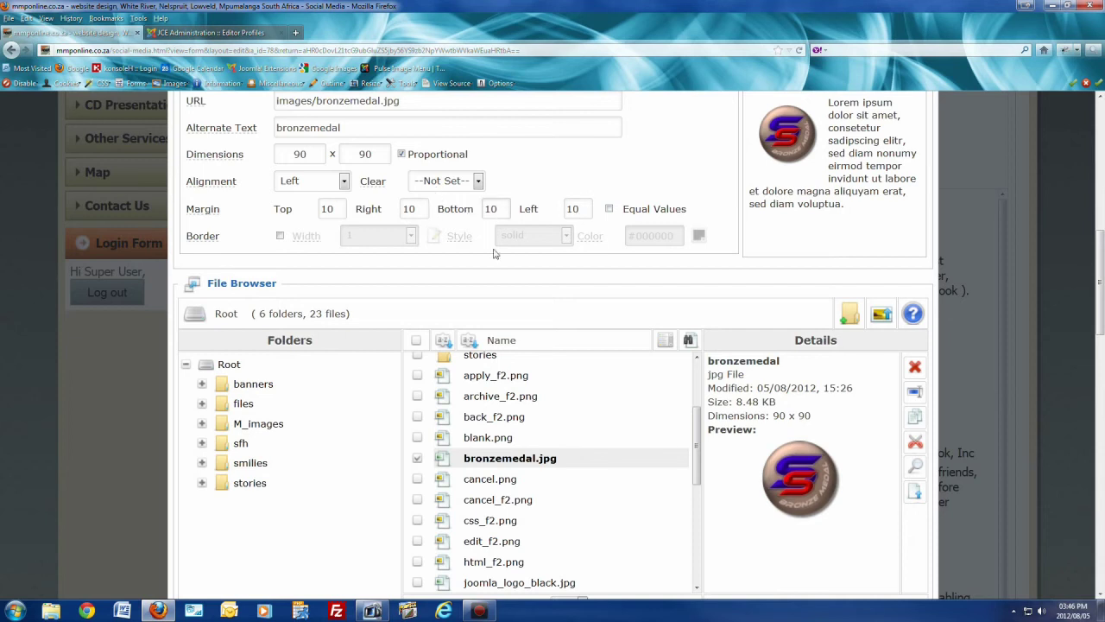
click(360, 124)
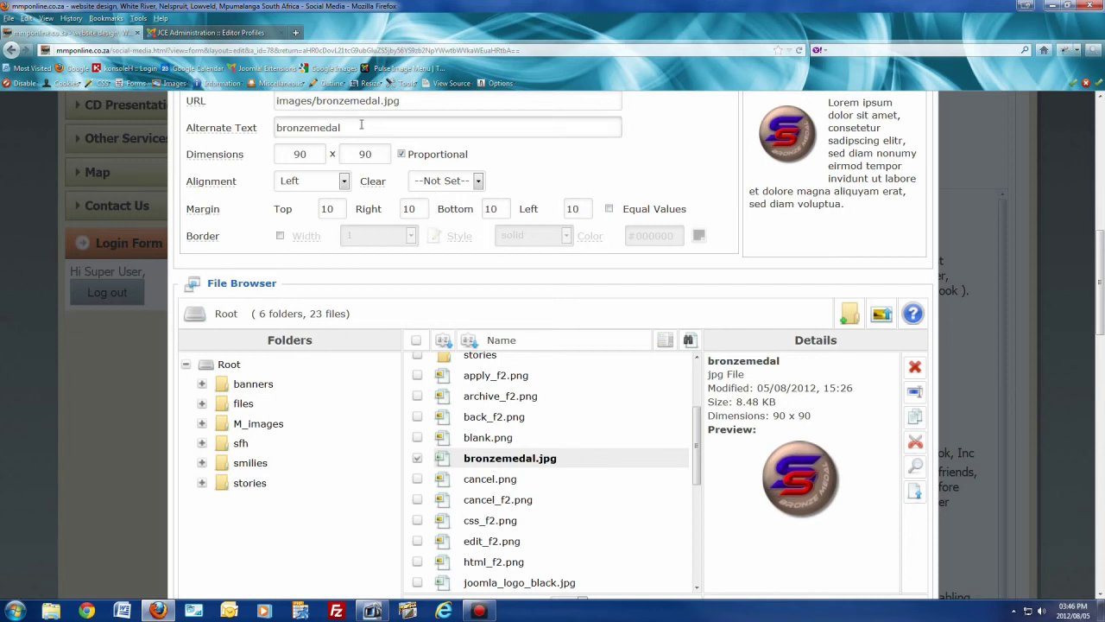
double_click(290, 124)
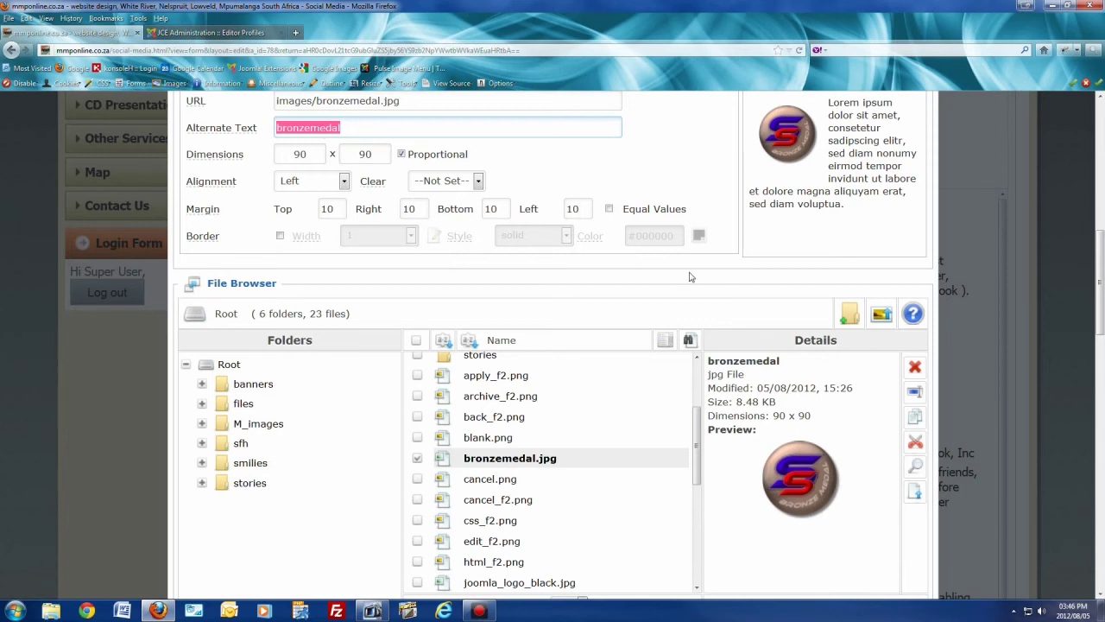
Insert the bronzemedal image into the Social Media article
scroll(691, 277, up, 3)
scroll(669, 273, down, 7)
scroll(695, 328, down, 5)
scroll(682, 348, down, 12)
scroll(683, 346, up, 9)
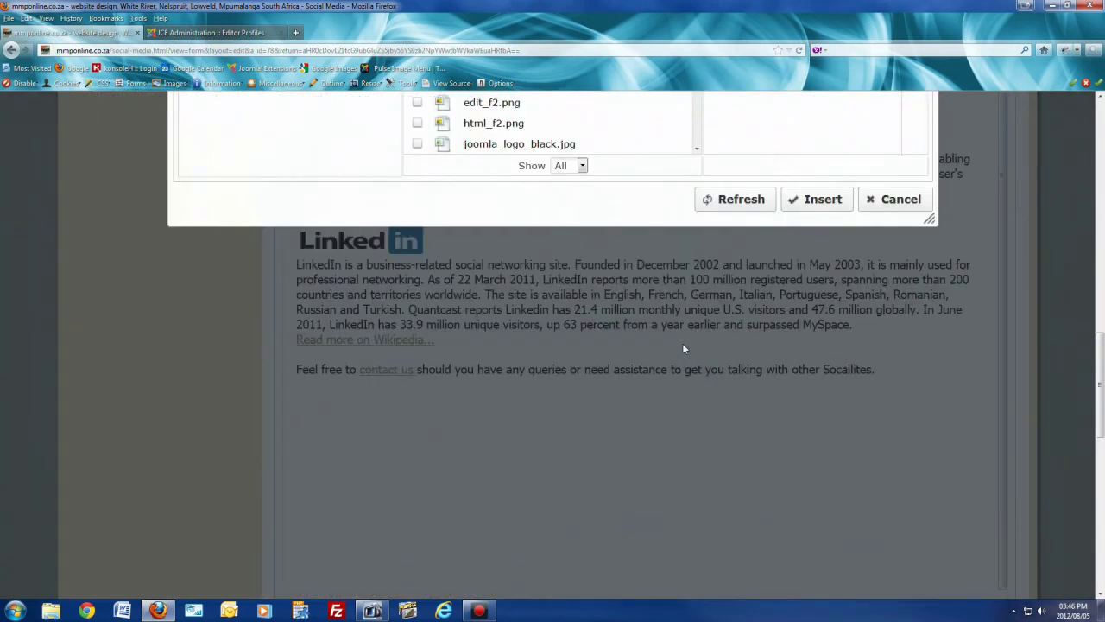
click(807, 213)
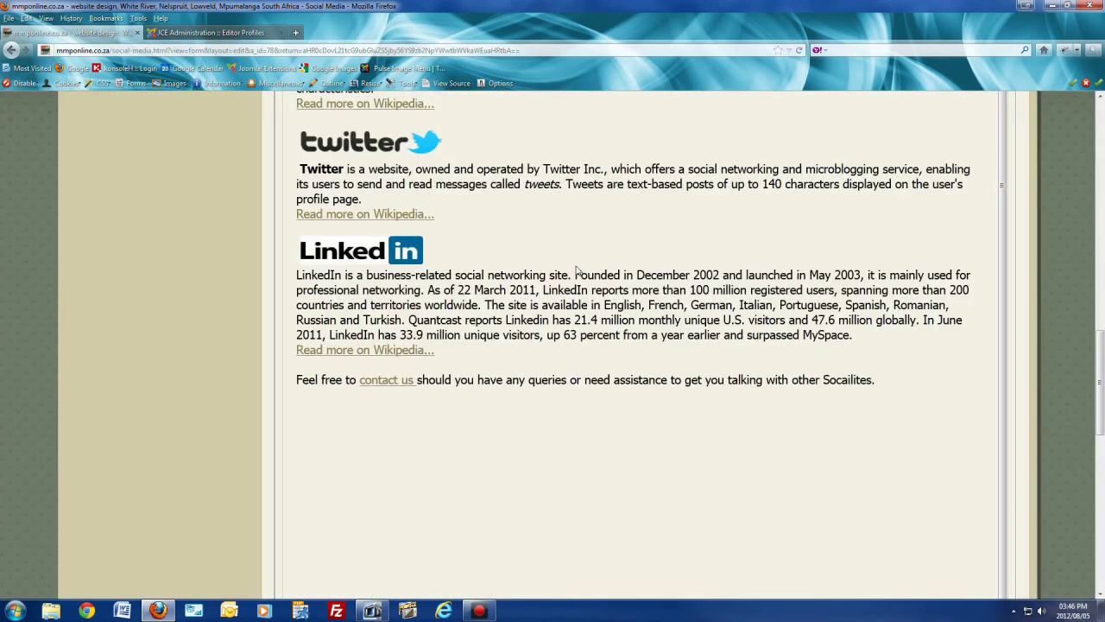
Shrink the medal image to about 69 x 69 and move it to the intro paragraph's start
scroll(576, 274, up, 5)
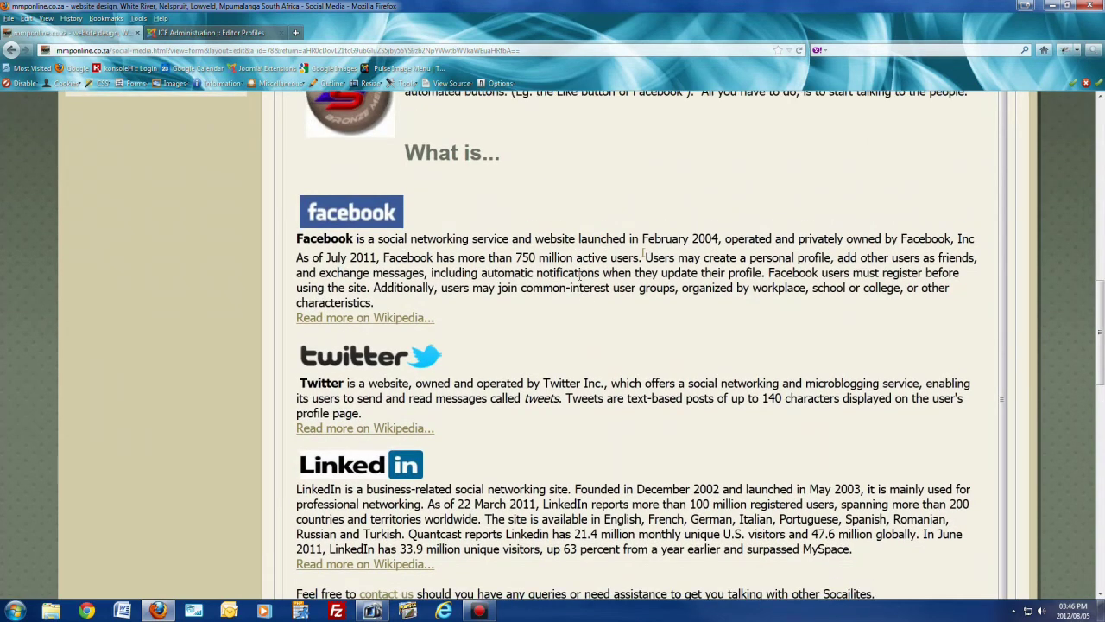
scroll(567, 248, up, 3)
click(356, 185)
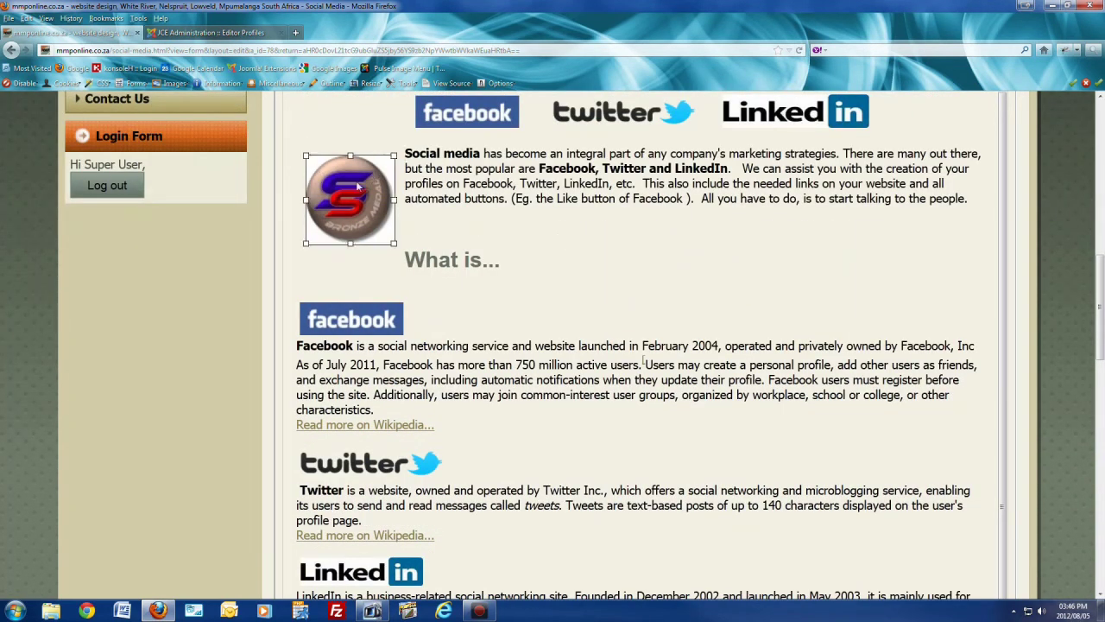
drag(393, 243, 375, 233)
drag(337, 180, 296, 349)
drag(348, 378, 909, 169)
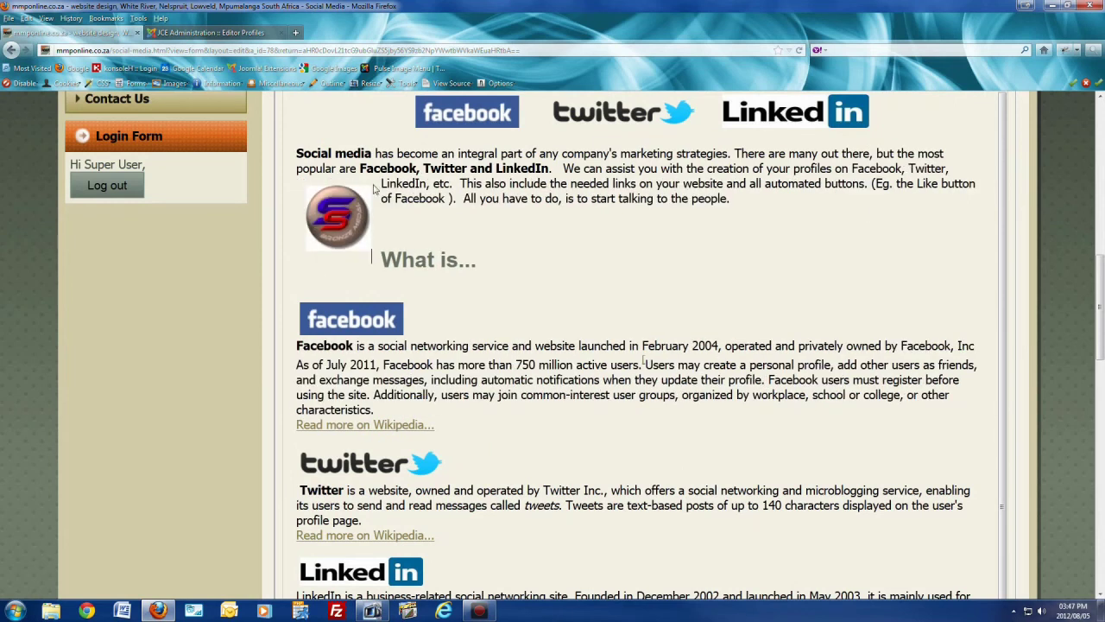
drag(358, 212, 297, 154)
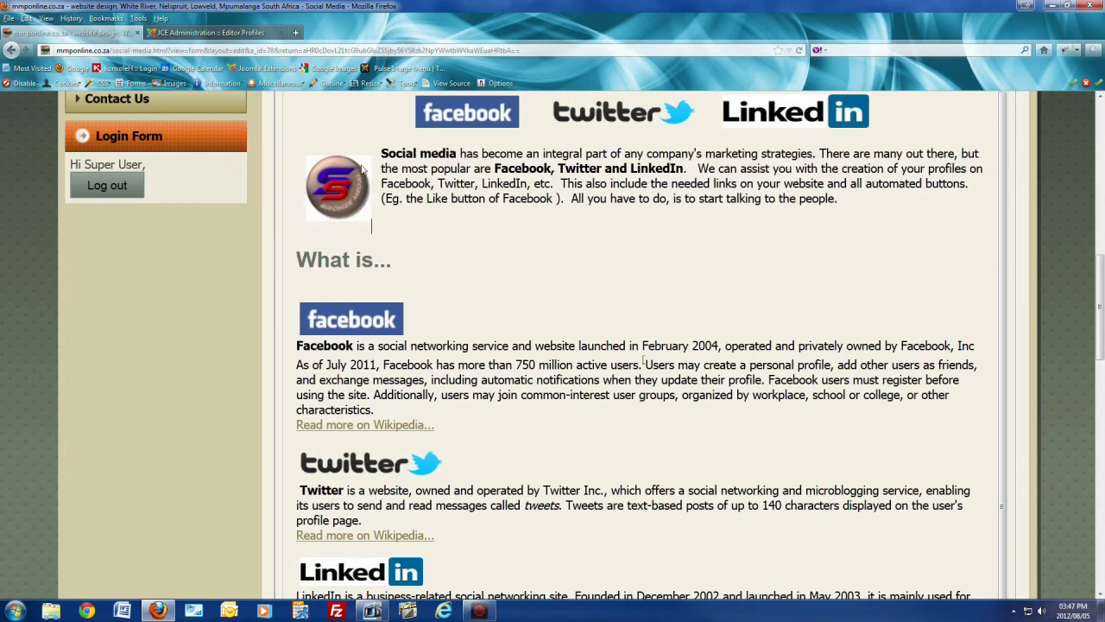
click(354, 181)
scroll(499, 221, up, 1)
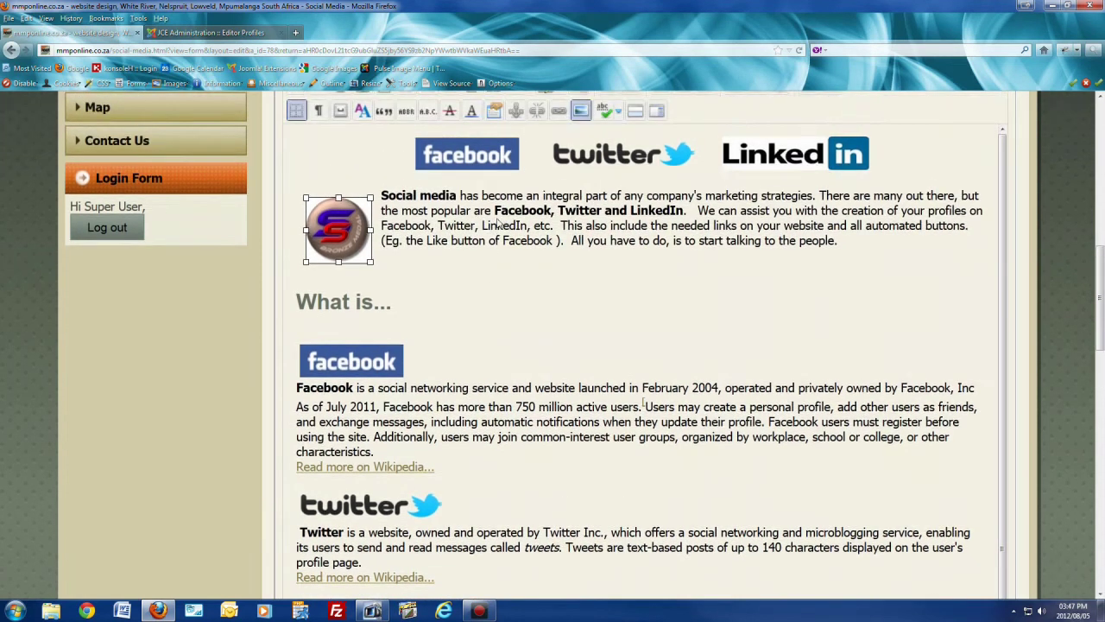
scroll(499, 221, up, 4)
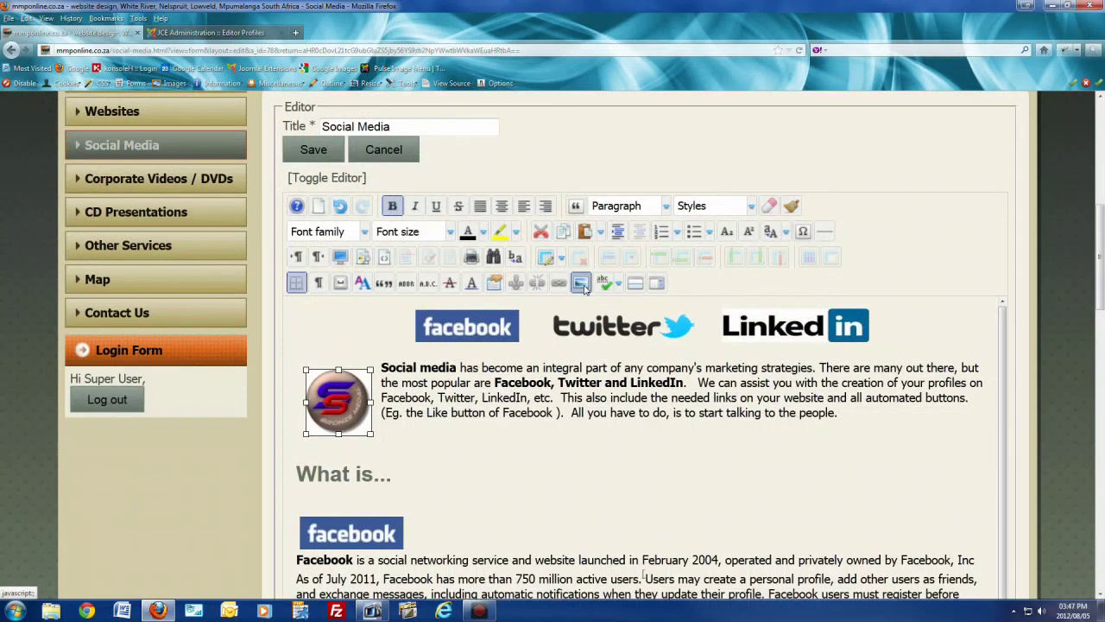
click(582, 283)
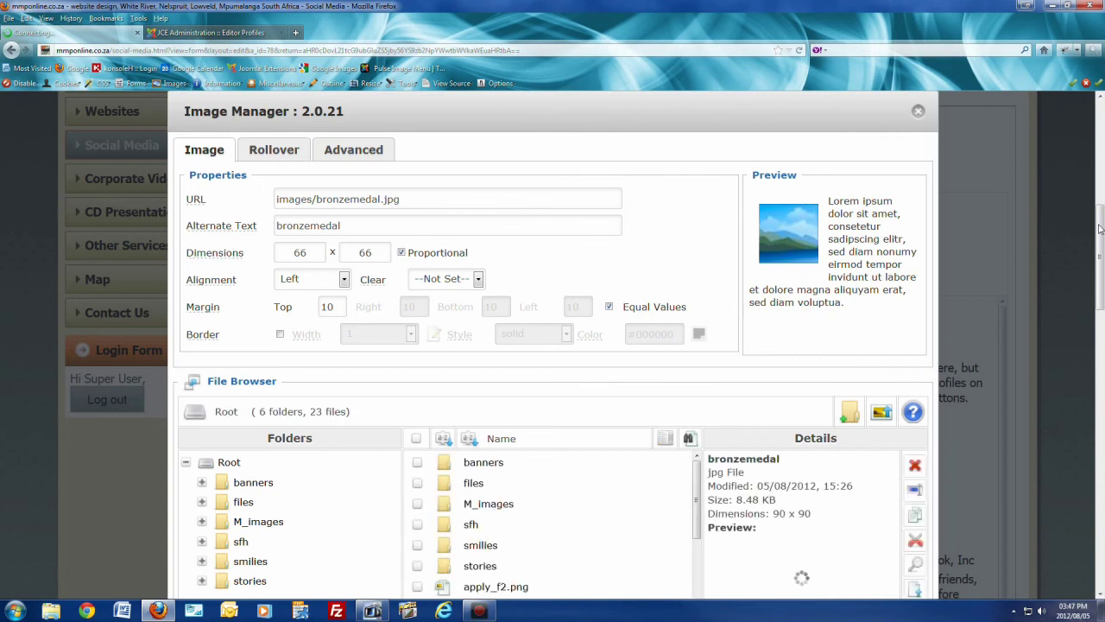
drag(1099, 229, 1099, 285)
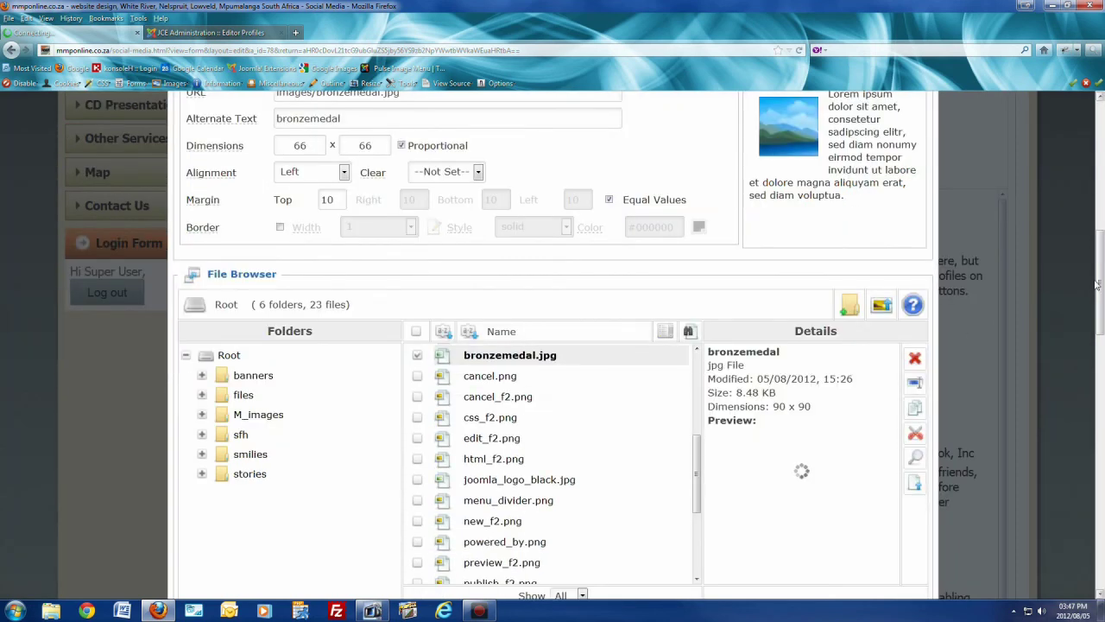
scroll(694, 386, up, 8)
scroll(1028, 302, down, 4)
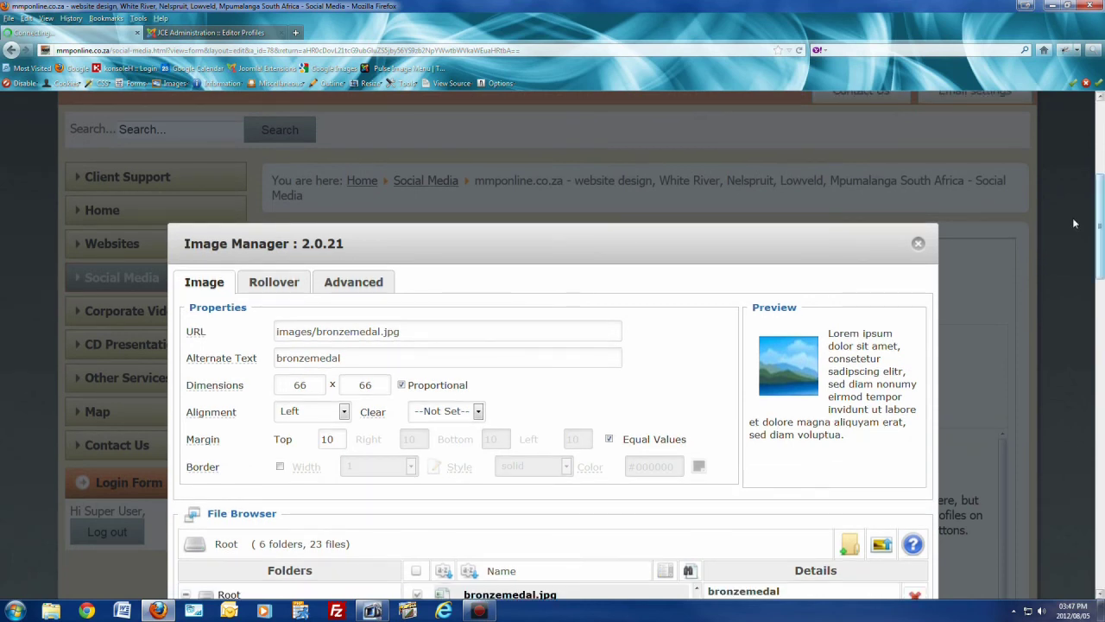
scroll(1101, 220, down, 1)
scroll(1101, 220, down, 10)
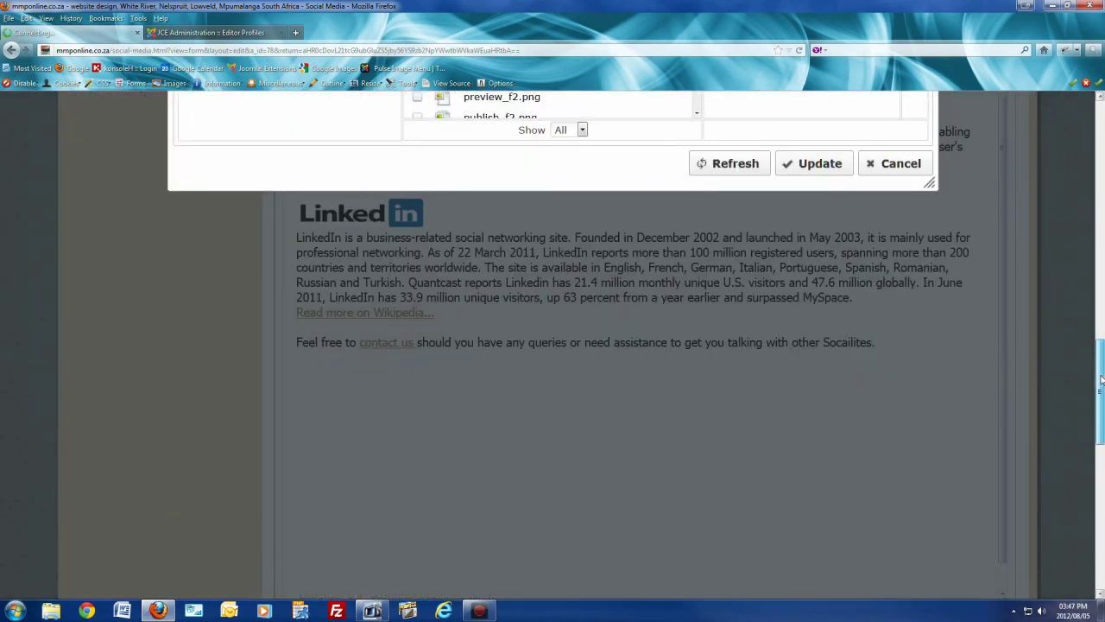
click(886, 164)
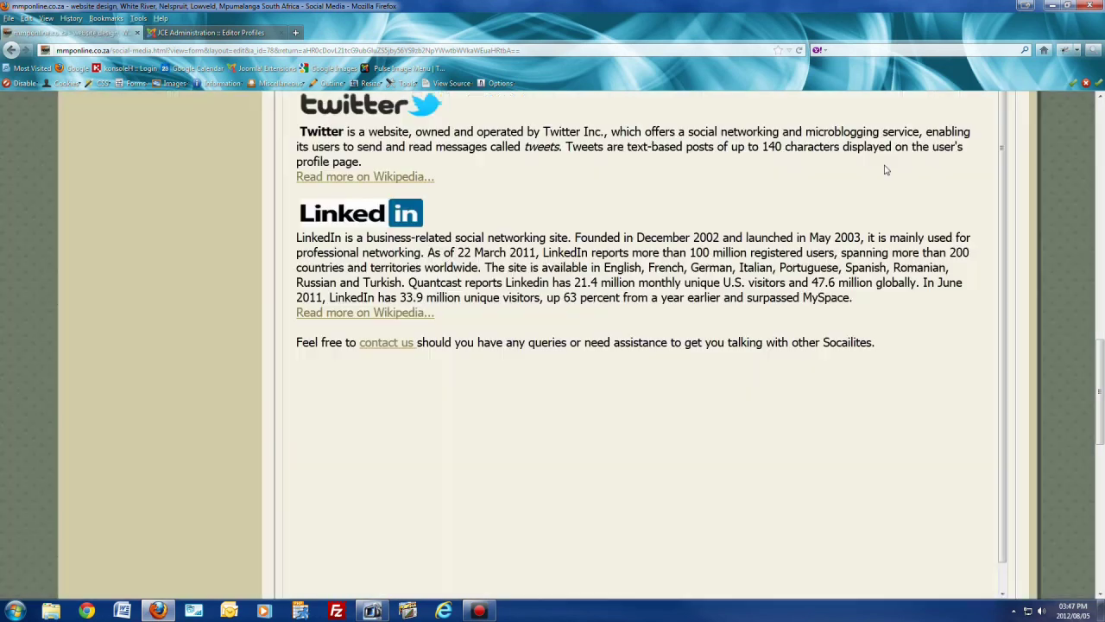
scroll(568, 233, up, 10)
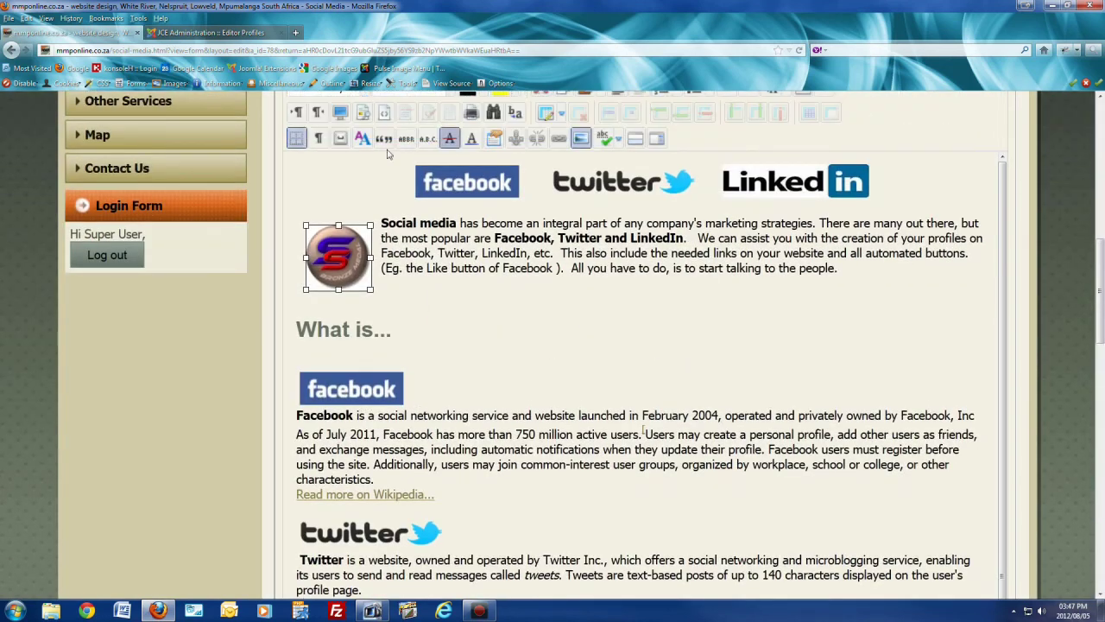
scroll(367, 235, up, 3)
Save the Social Media article and check the medal image beside the intro paragraph
click(341, 220)
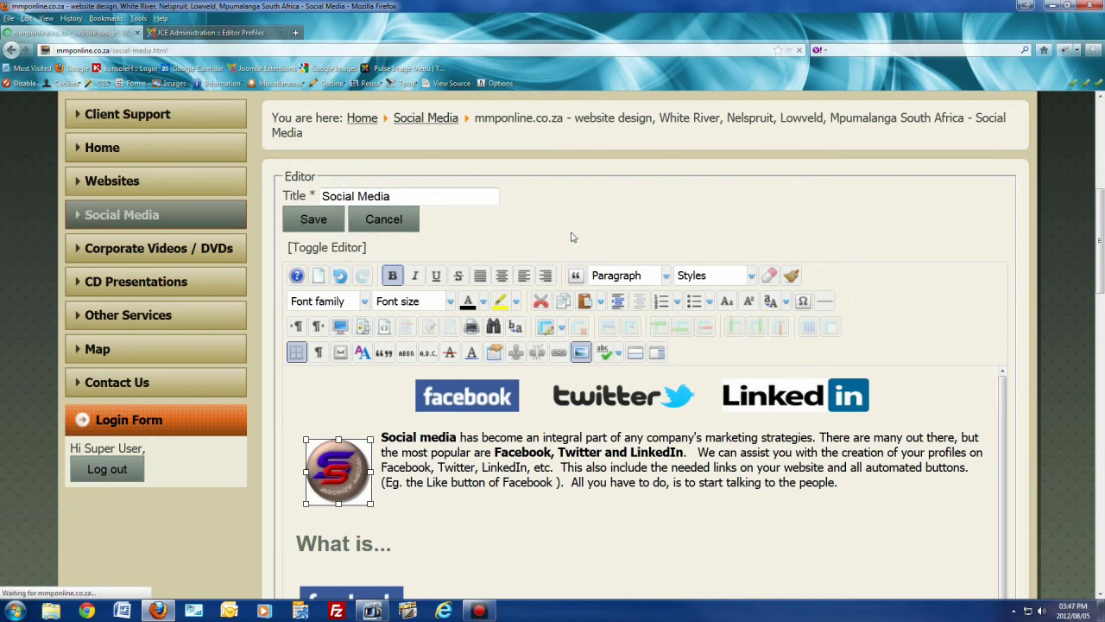
scroll(559, 333, down, 4)
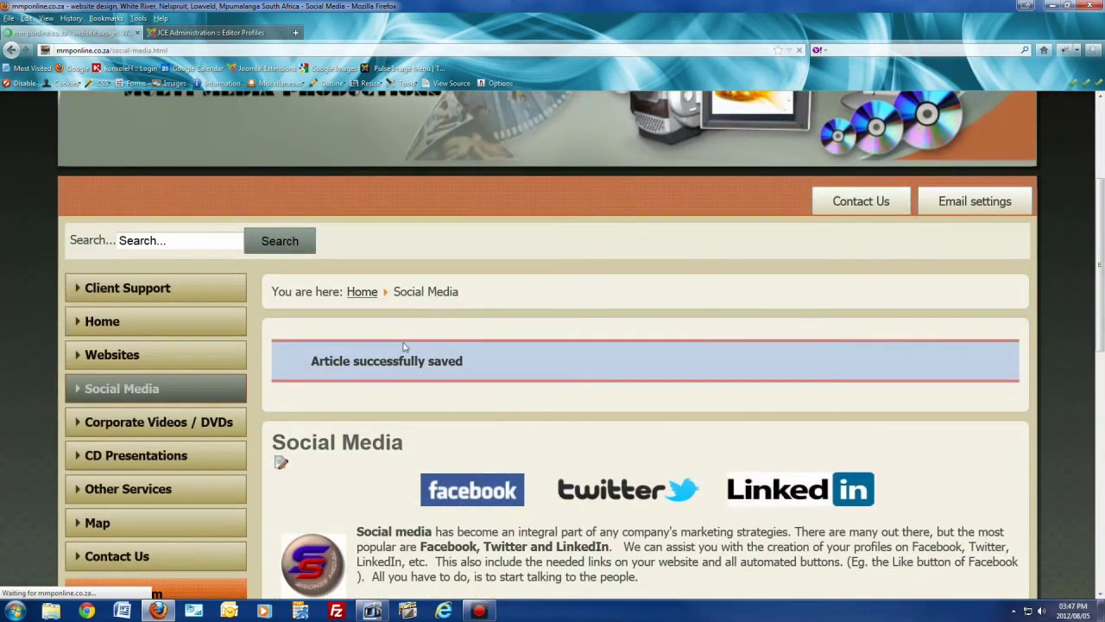
scroll(349, 356, down, 4)
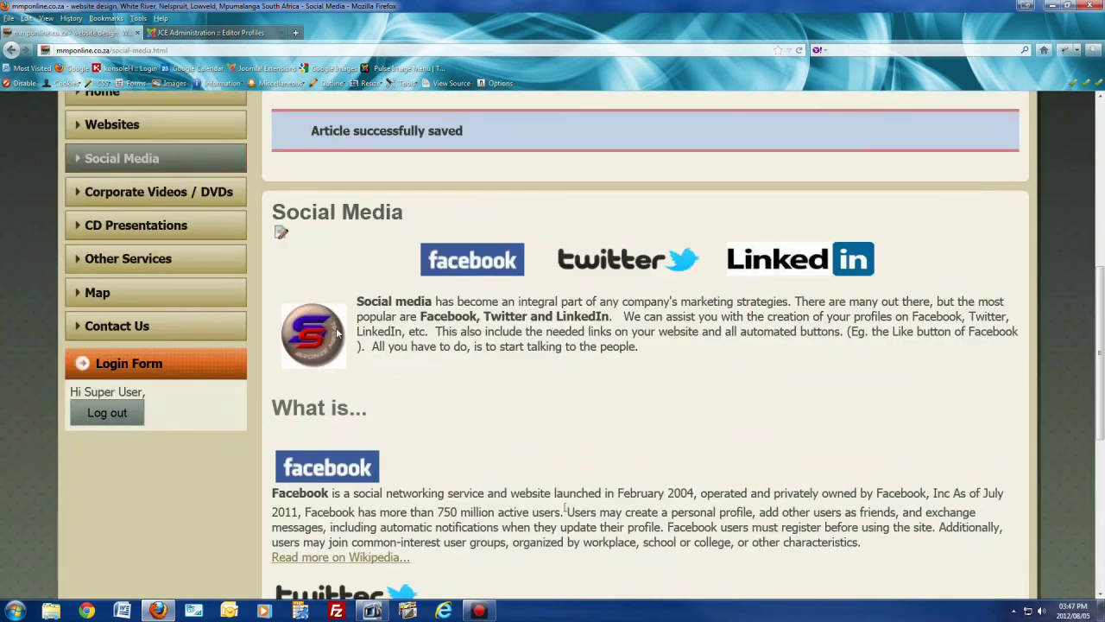